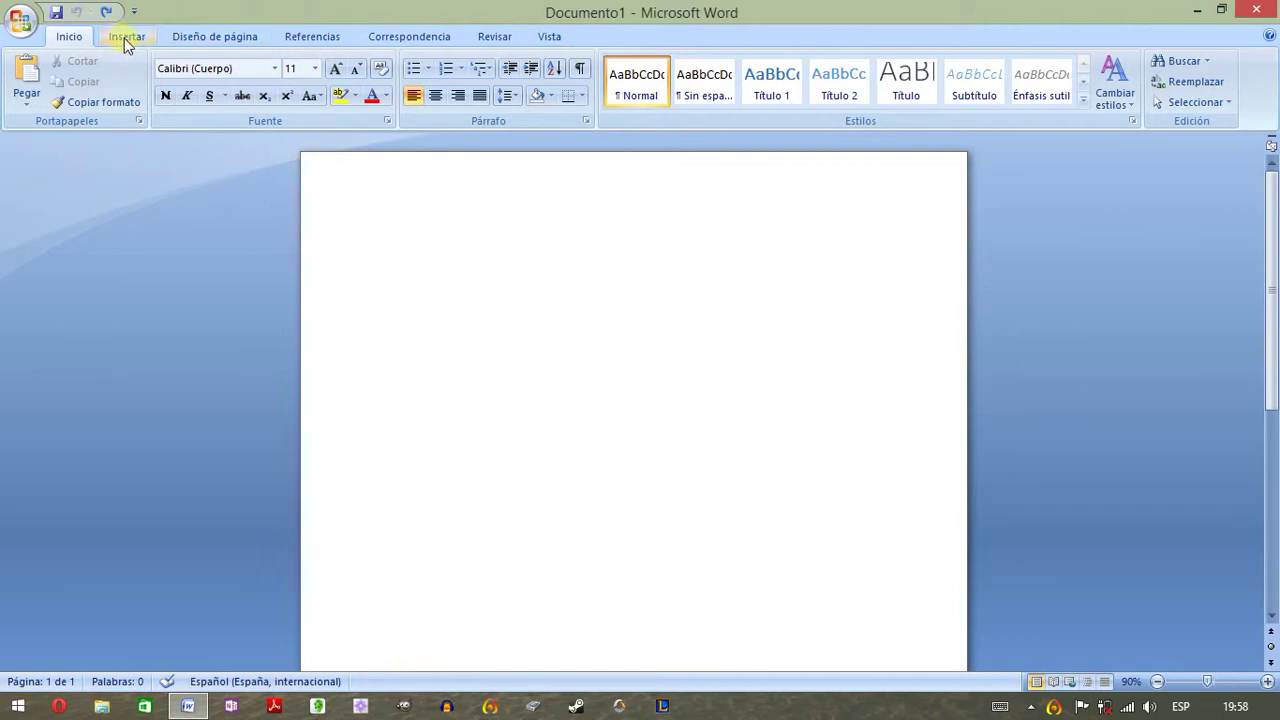
- Insert an empty 4x4 table by choosing the 4x4 square in the Tabla grid
{"action": "left_click", "coordinate": [124, 38]}
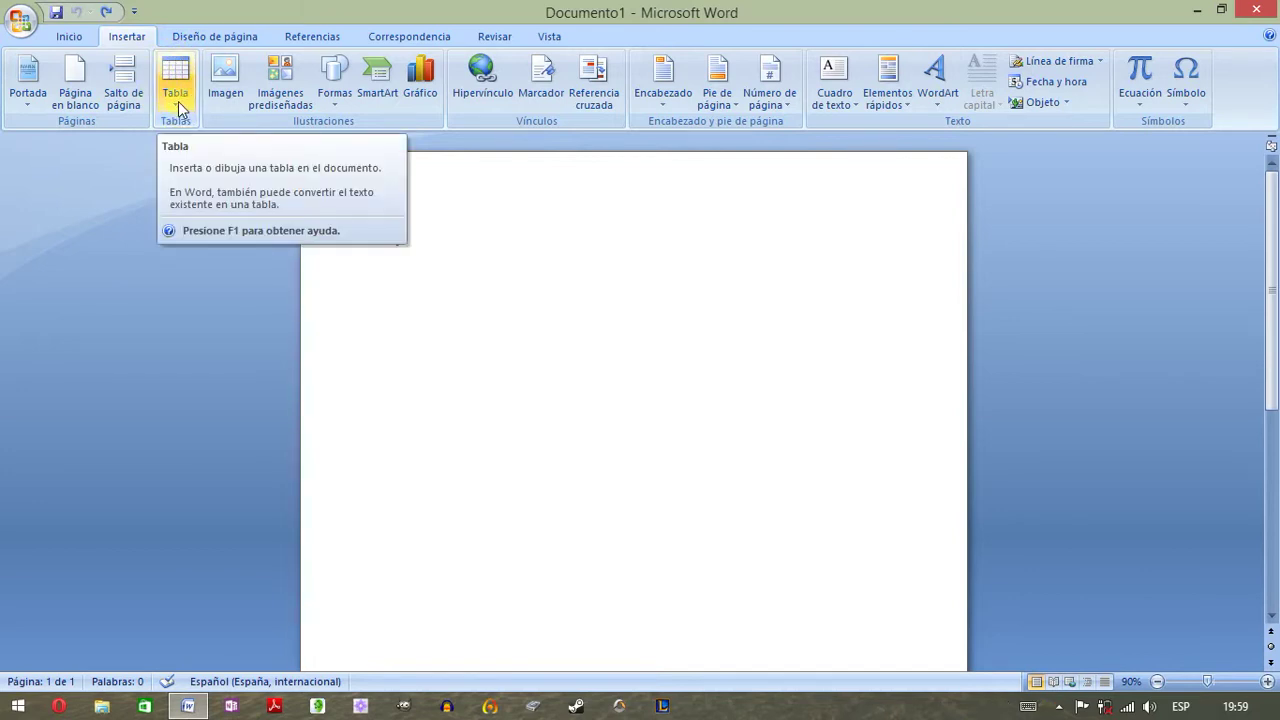
{"action": "left_click", "coordinate": [178, 101]}
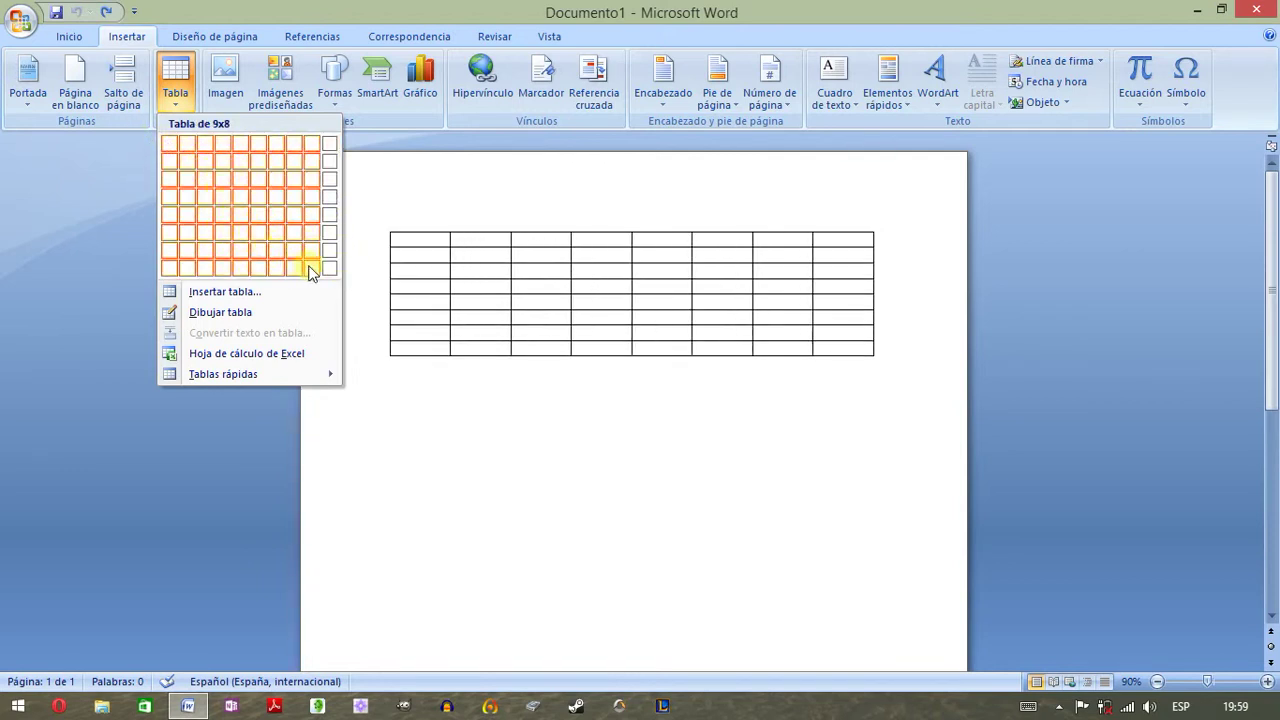
{"action": "left_click", "coordinate": [225, 191]}
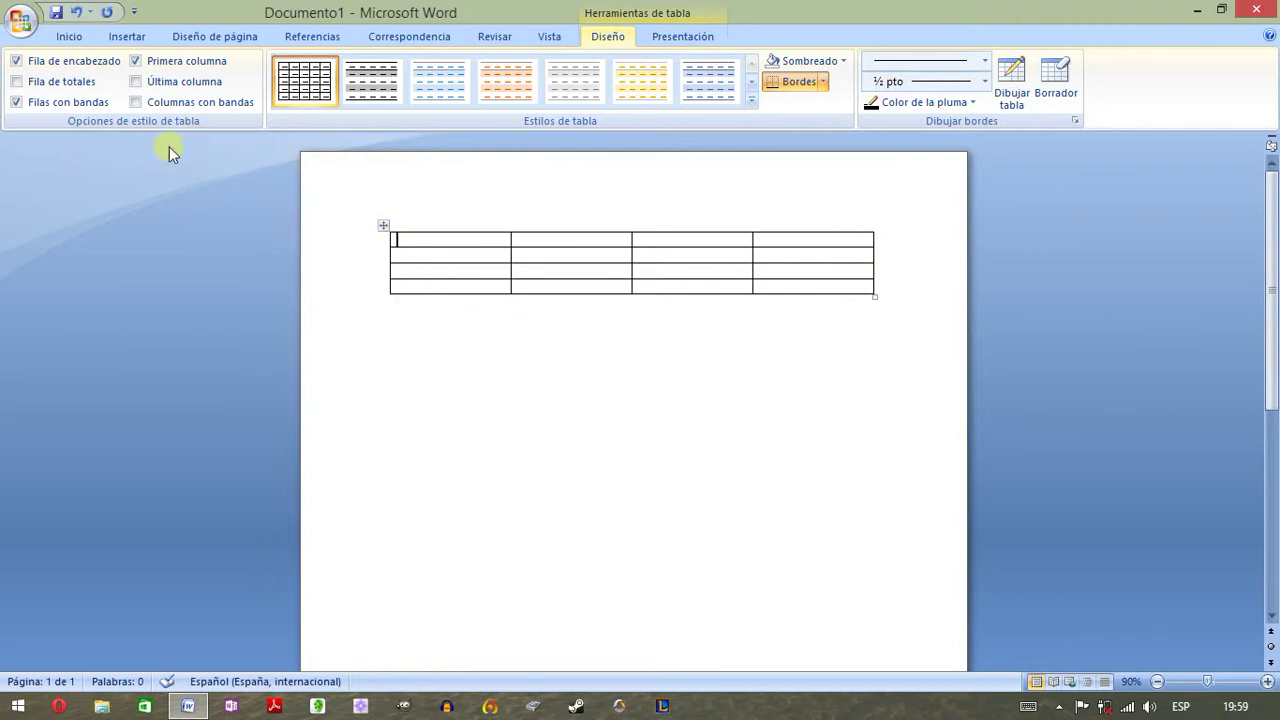
- Undo the 4x4 table and insert a 4-column, 2-row table through the Insertar tabla dialog
{"action": "left_click", "coordinate": [75, 12]}
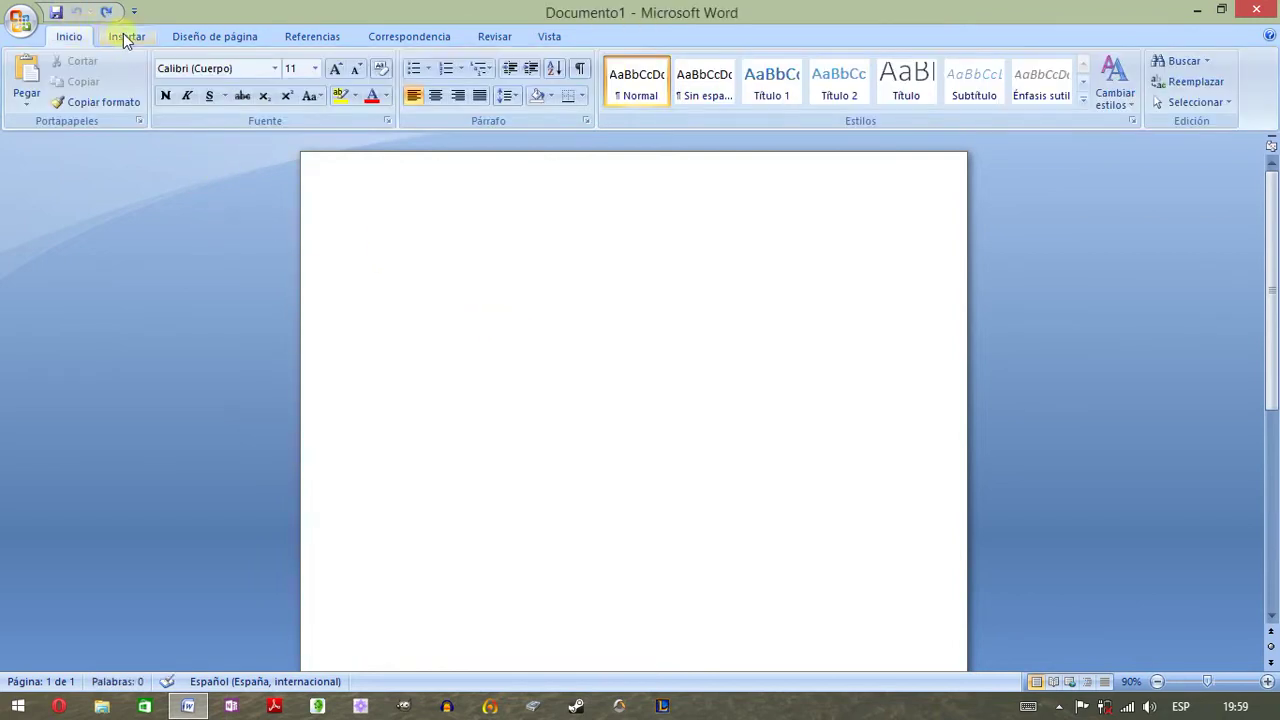
{"action": "left_click", "coordinate": [127, 38]}
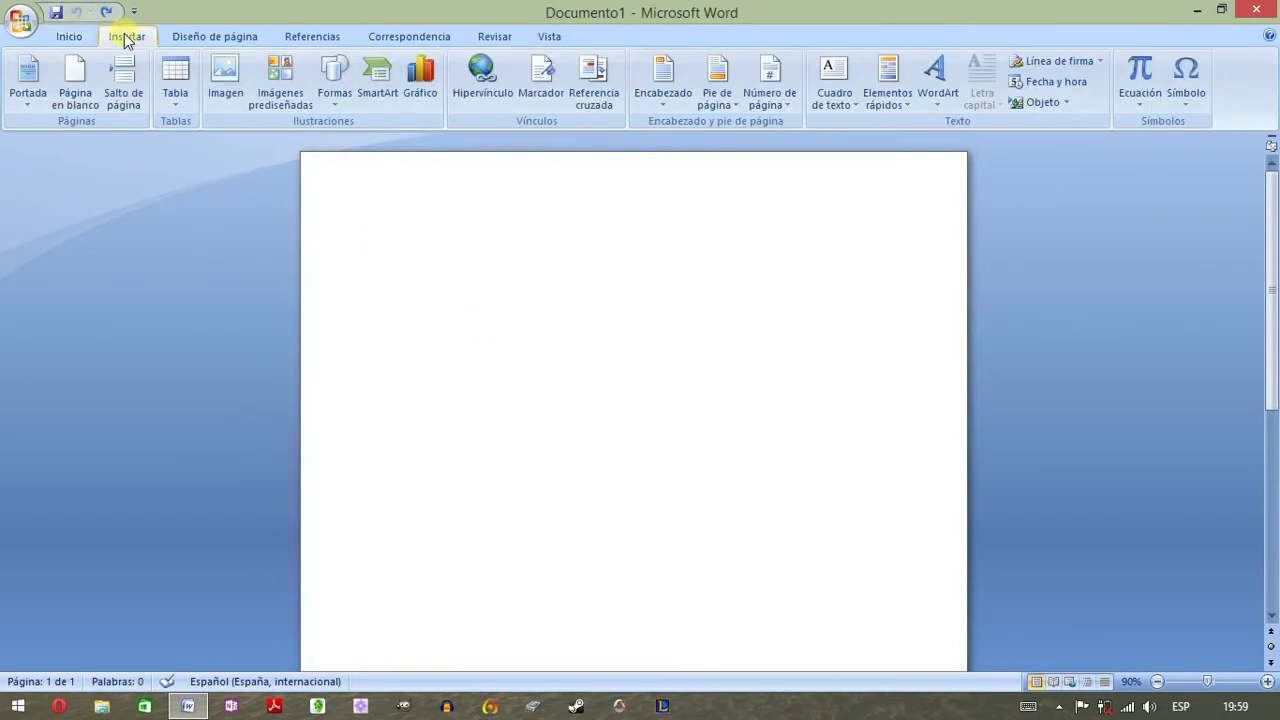
{"action": "left_click", "coordinate": [177, 98]}
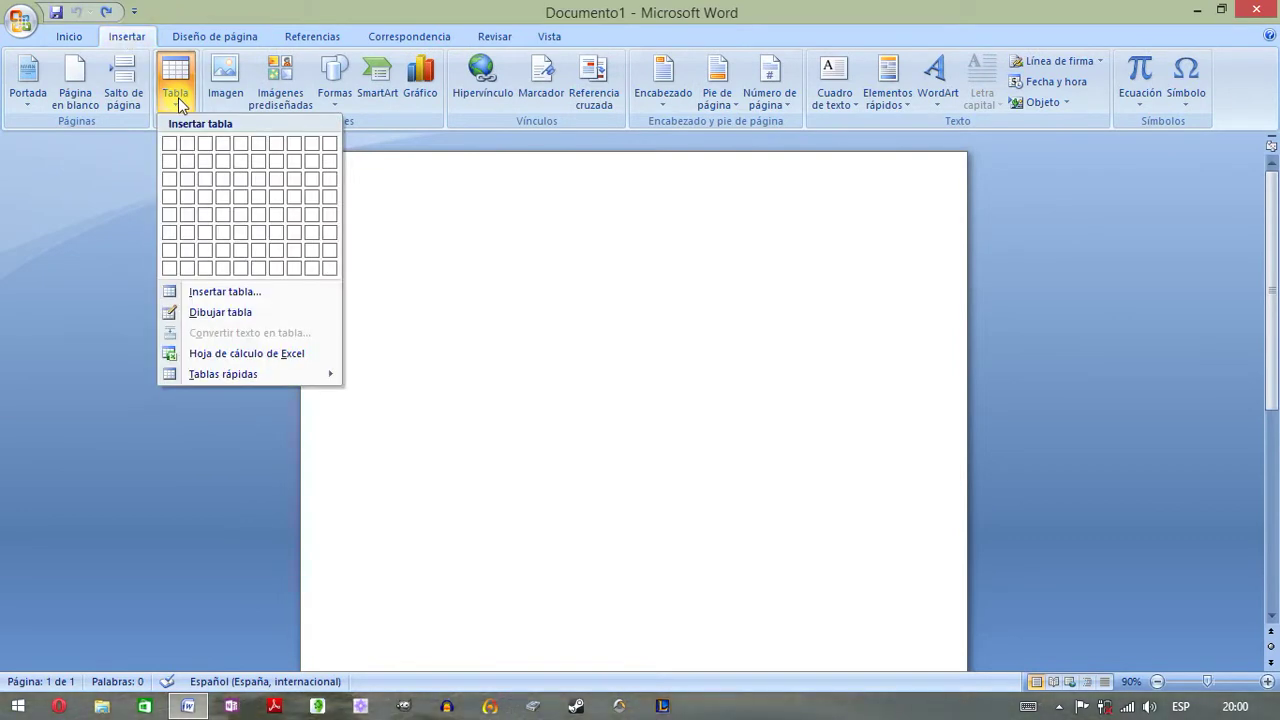
{"action": "left_click", "coordinate": [222, 292]}
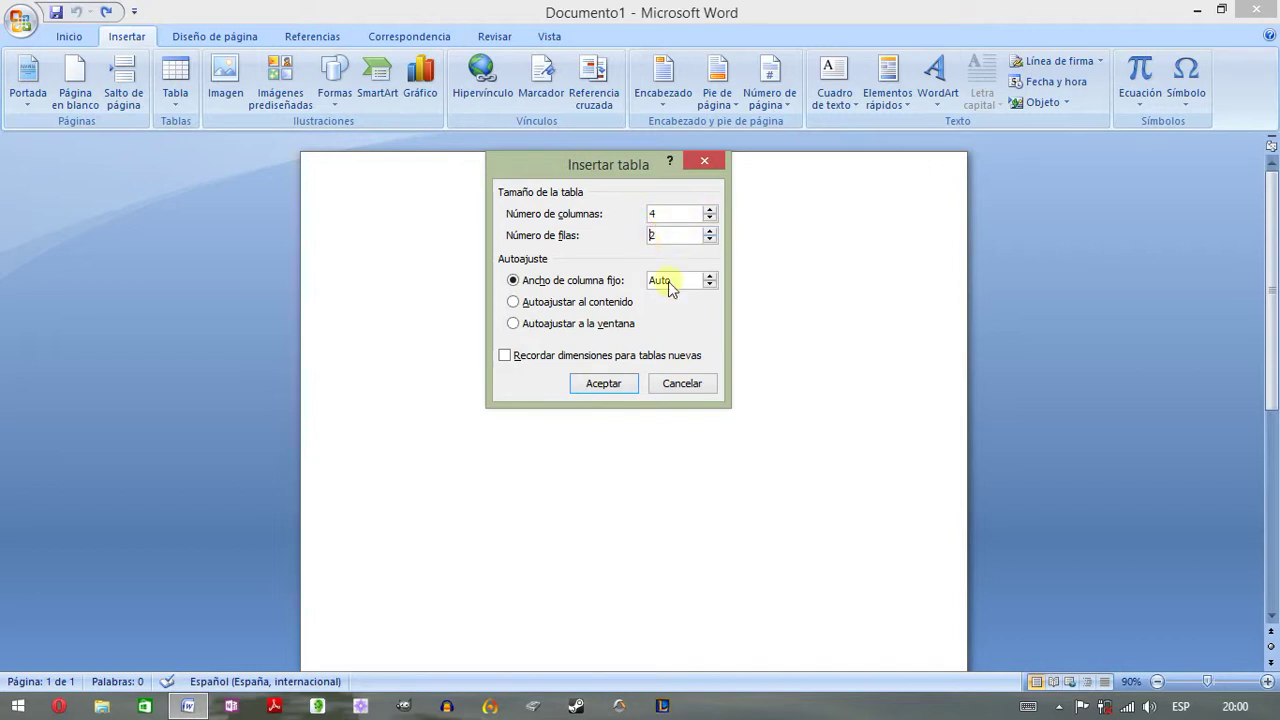
{"action": "left_click", "coordinate": [604, 385]}
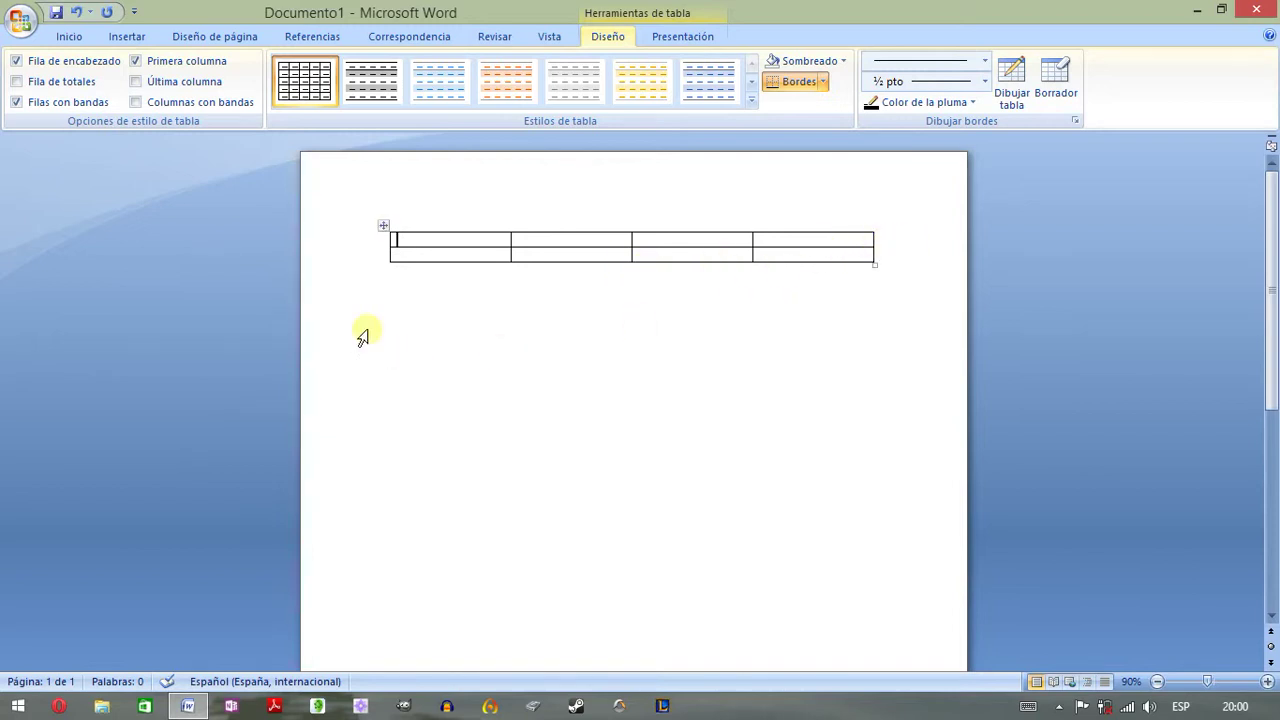
- Undo the previous table and insert a 2-column, 3-row table with 1,1 cm fixed column width
{"action": "left_click", "coordinate": [75, 12]}
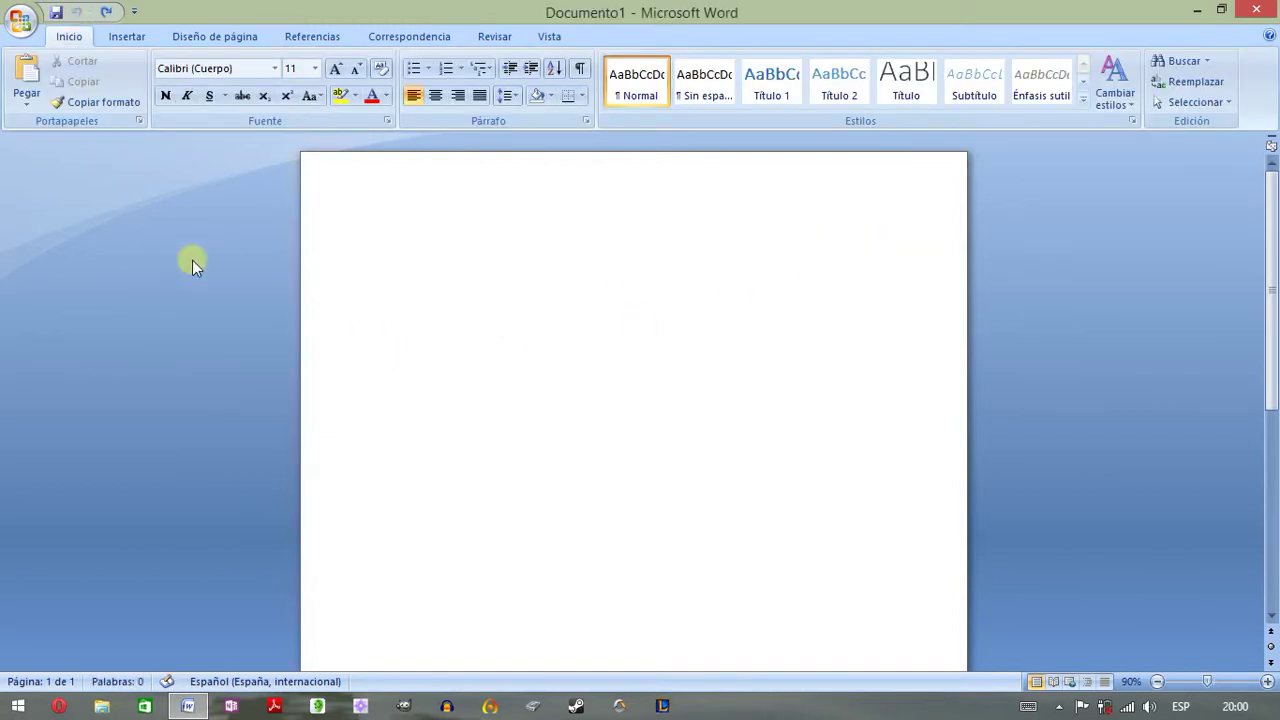
{"action": "left_click", "coordinate": [129, 40]}
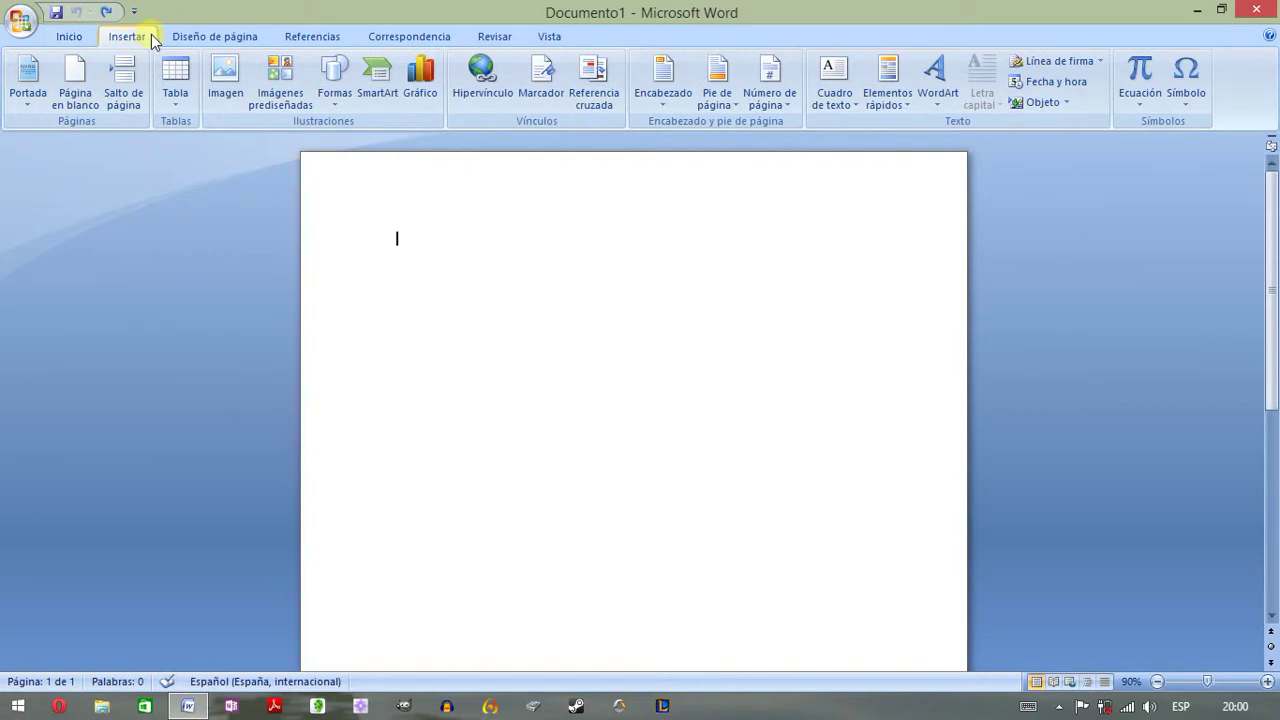
{"action": "left_click", "coordinate": [178, 104]}
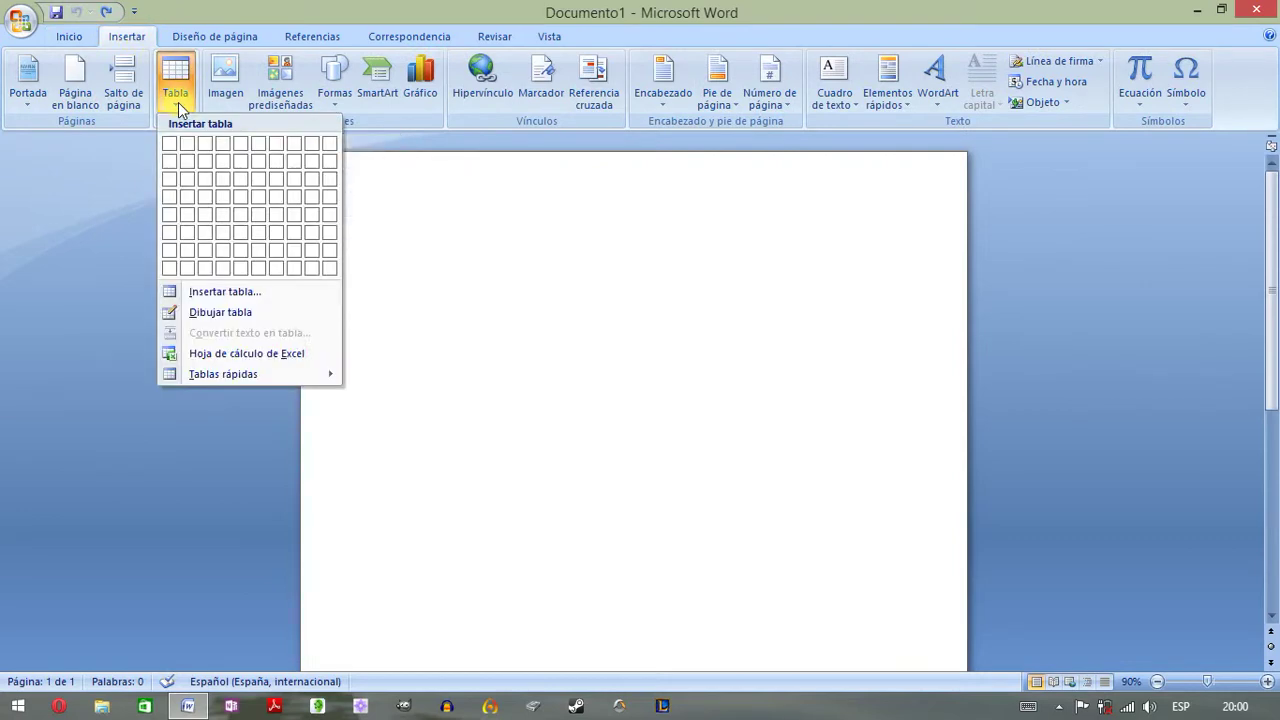
{"action": "left_click", "coordinate": [215, 292]}
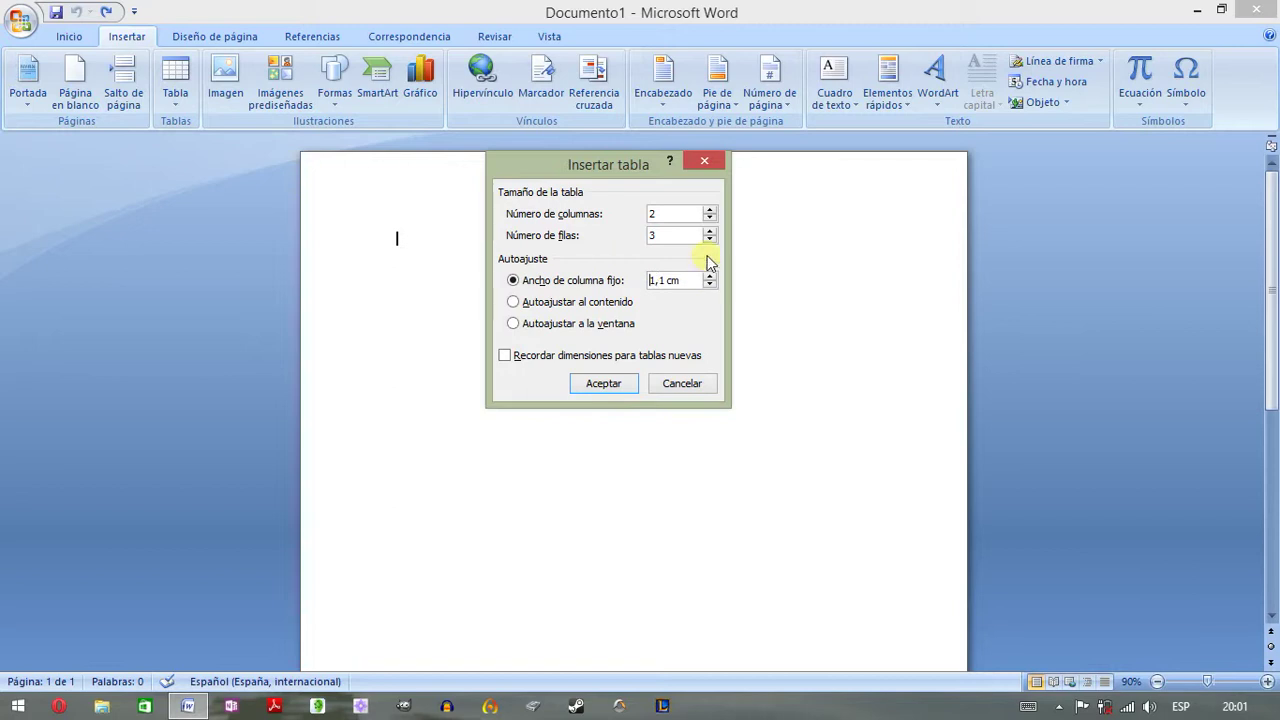
{"action": "left_click", "coordinate": [605, 385]}
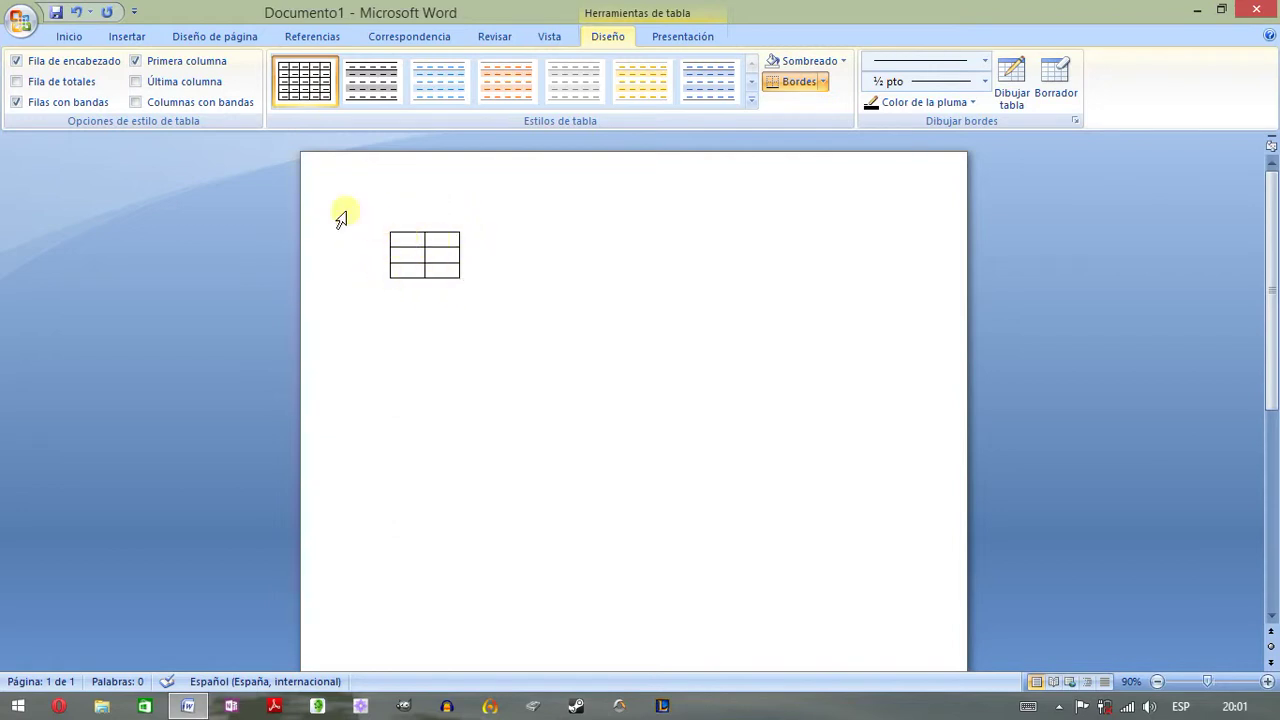
- Undo the fixed-width table and insert a 2-column, 3-row table with Auto column width
{"action": "left_click", "coordinate": [75, 13]}
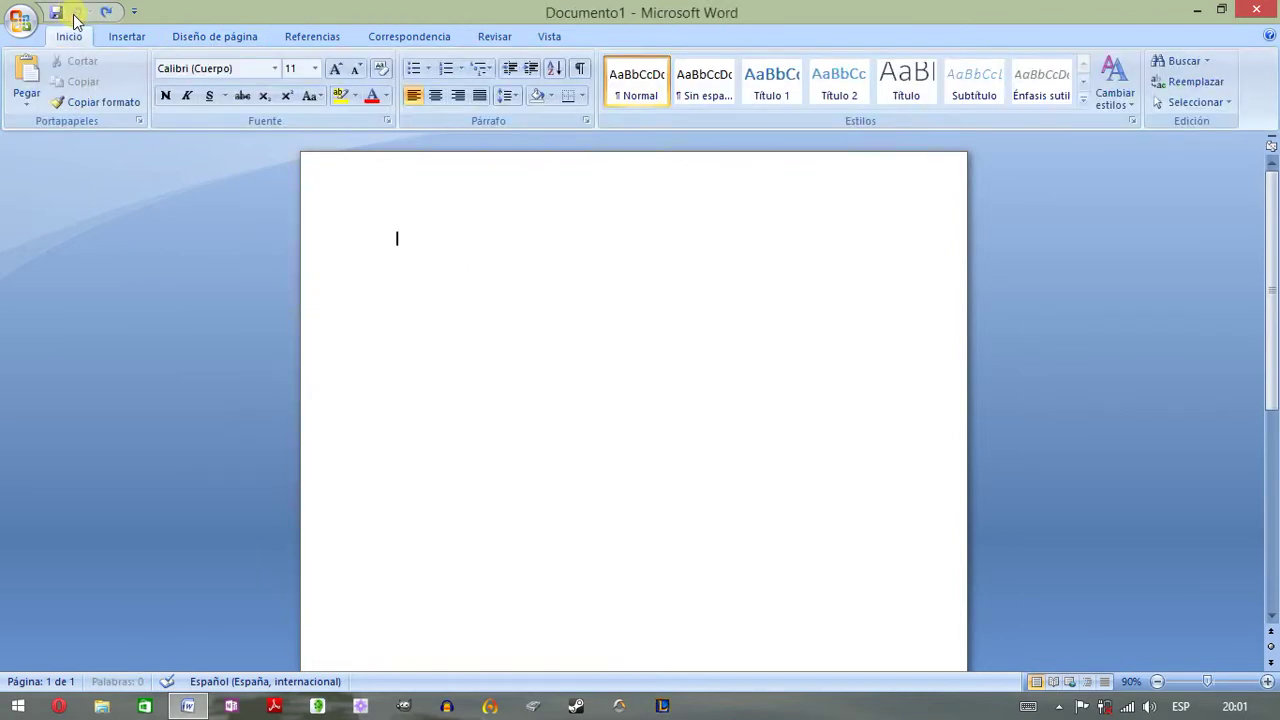
{"action": "left_click", "coordinate": [135, 38]}
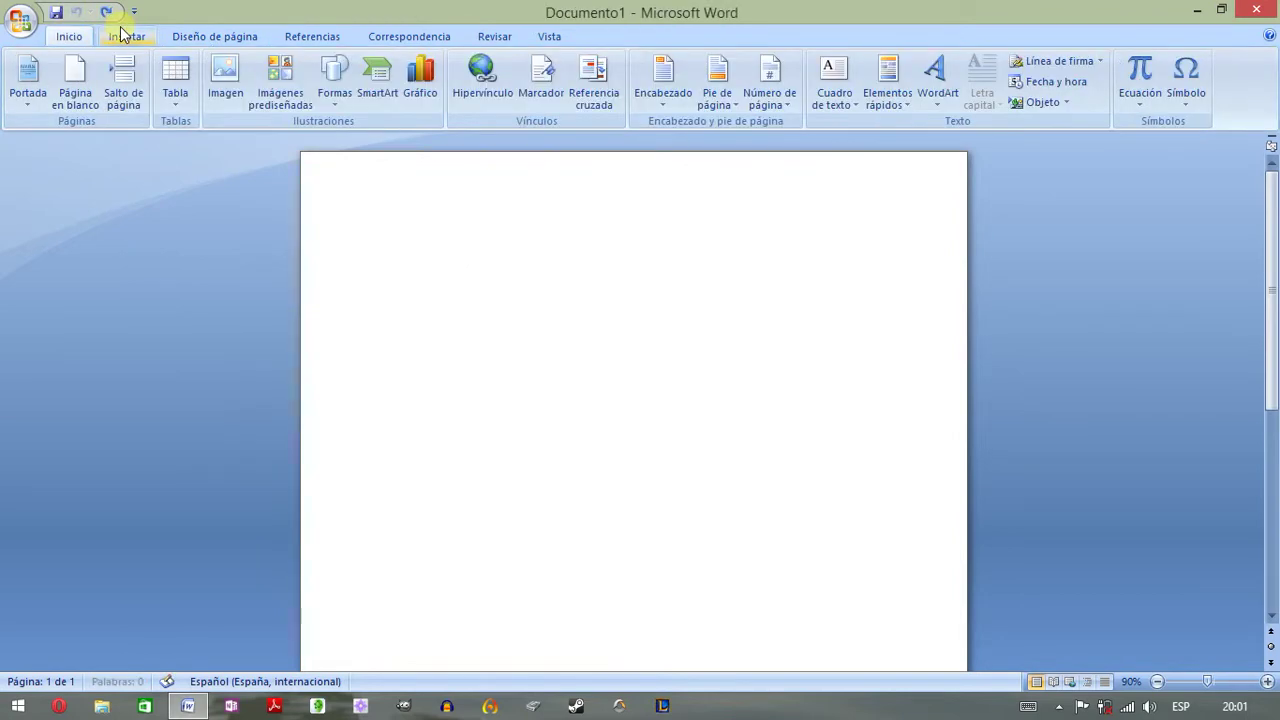
{"action": "left_click", "coordinate": [174, 92]}
{"action": "left_click", "coordinate": [268, 300]}
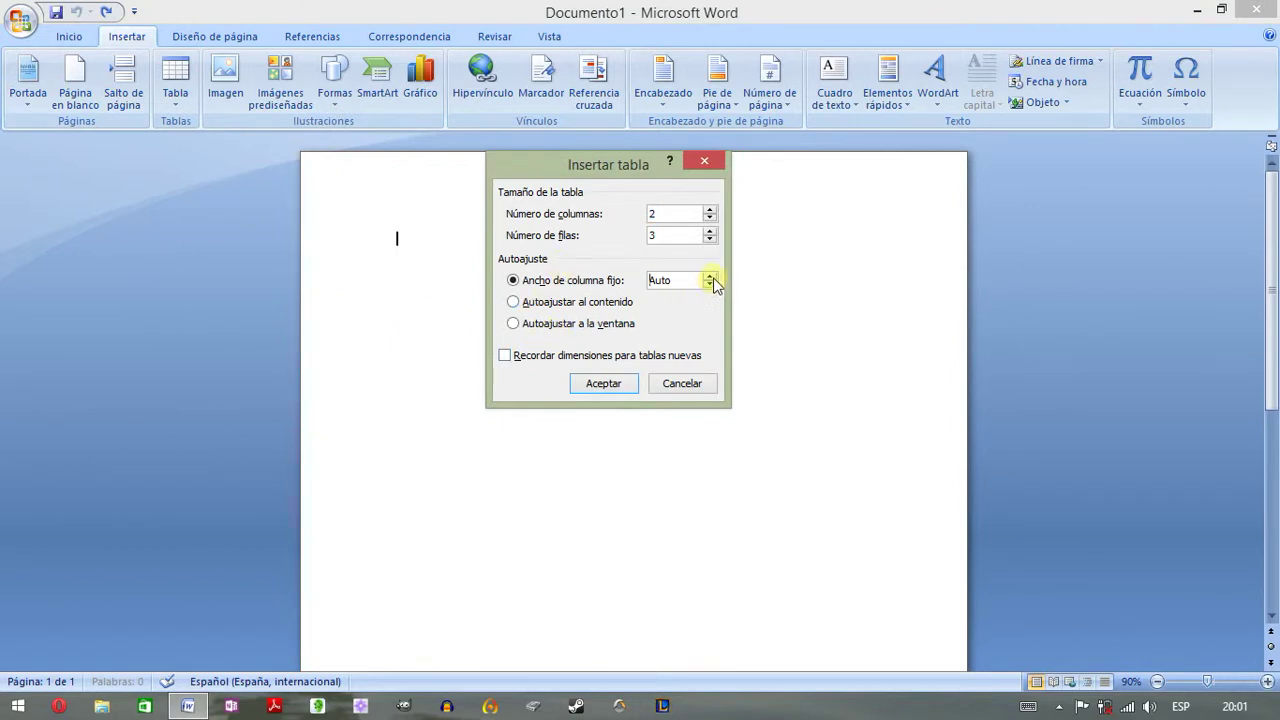
{"action": "left_click", "coordinate": [611, 384]}
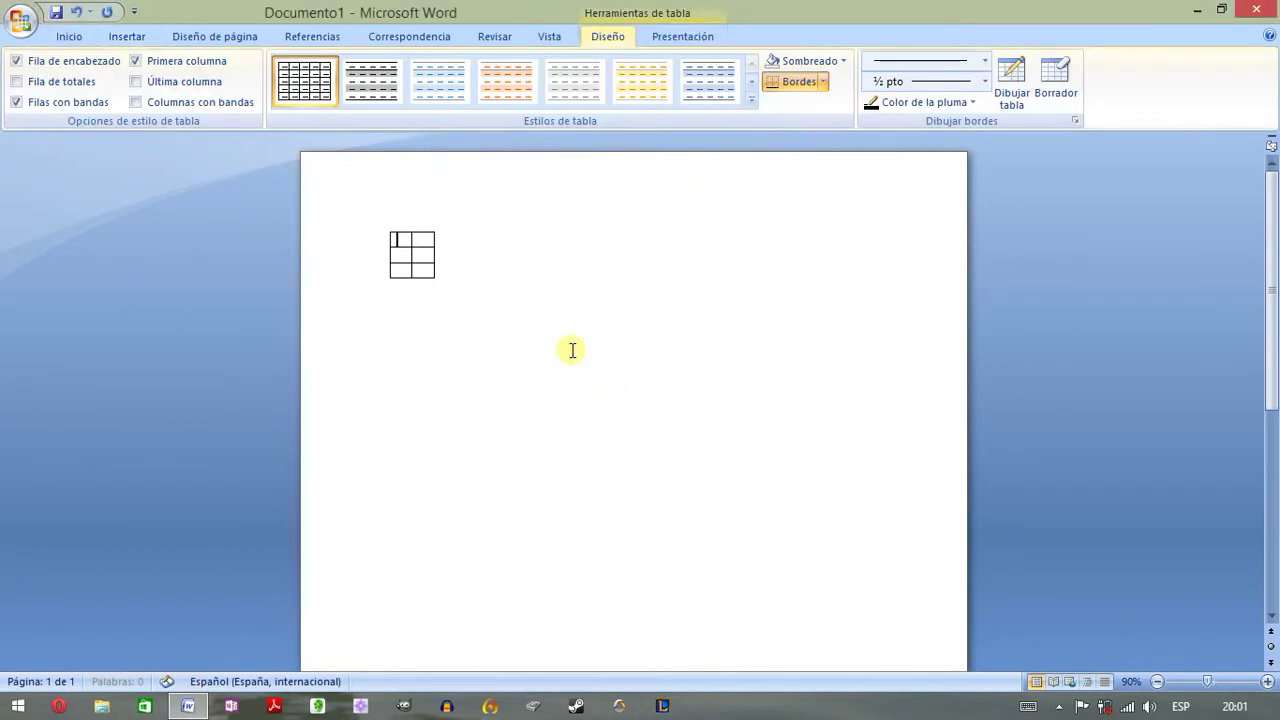
- Add a row after row 2 with Enter, undo it, and place the cursor below the table
{"action": "left_click", "coordinate": [465, 252]}
{"action": "left_click", "coordinate": [128, 37]}
{"action": "left_click", "coordinate": [175, 99]}
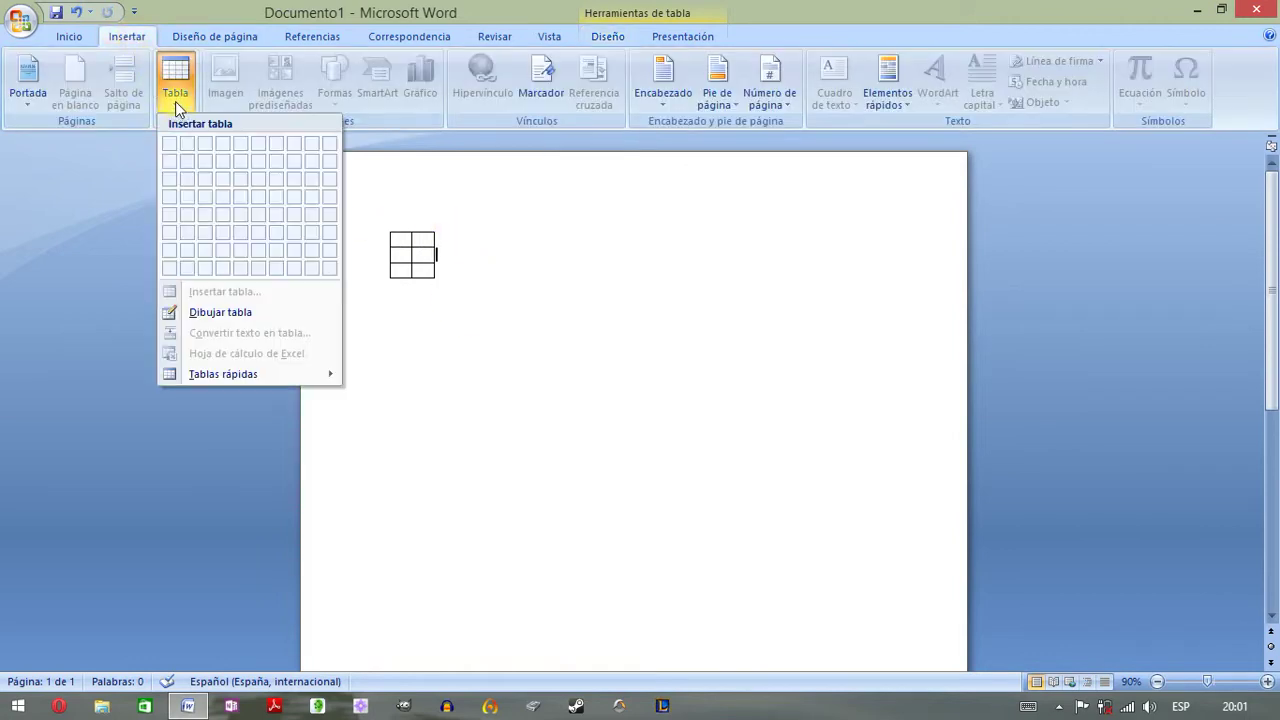
{"action": "left_click", "coordinate": [470, 260]}
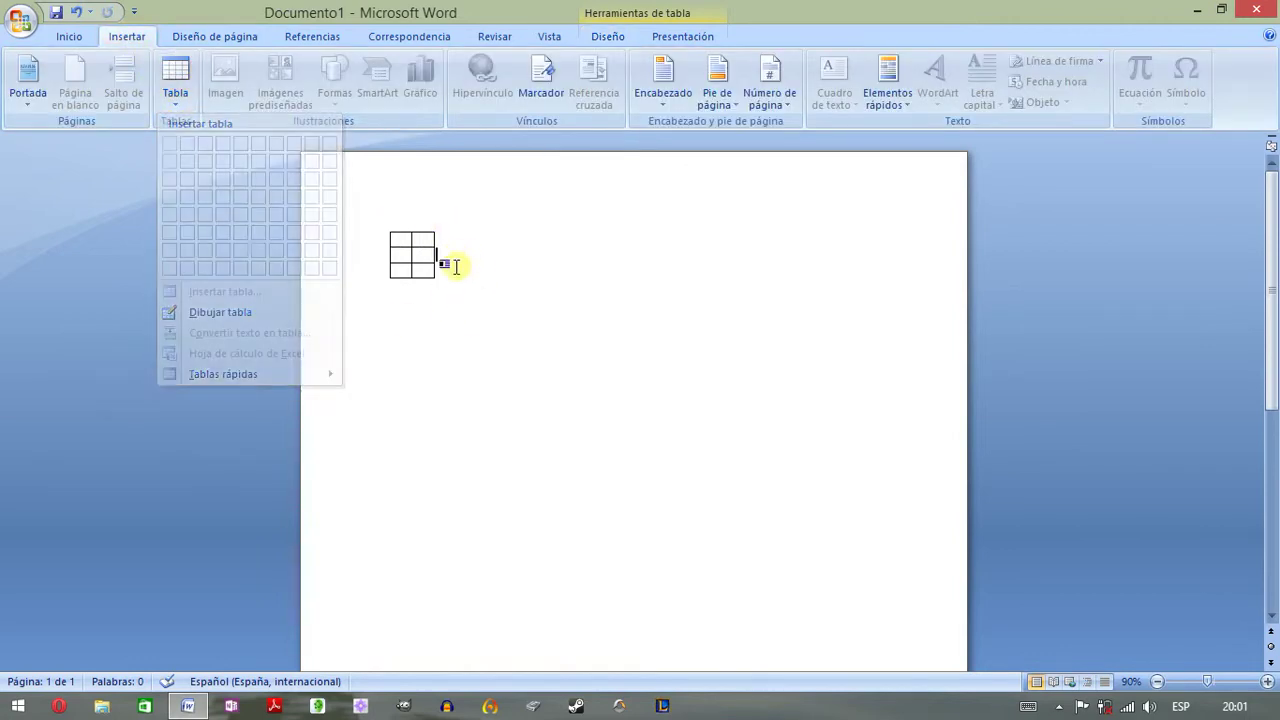
{"action": "key", "text": "Return"}
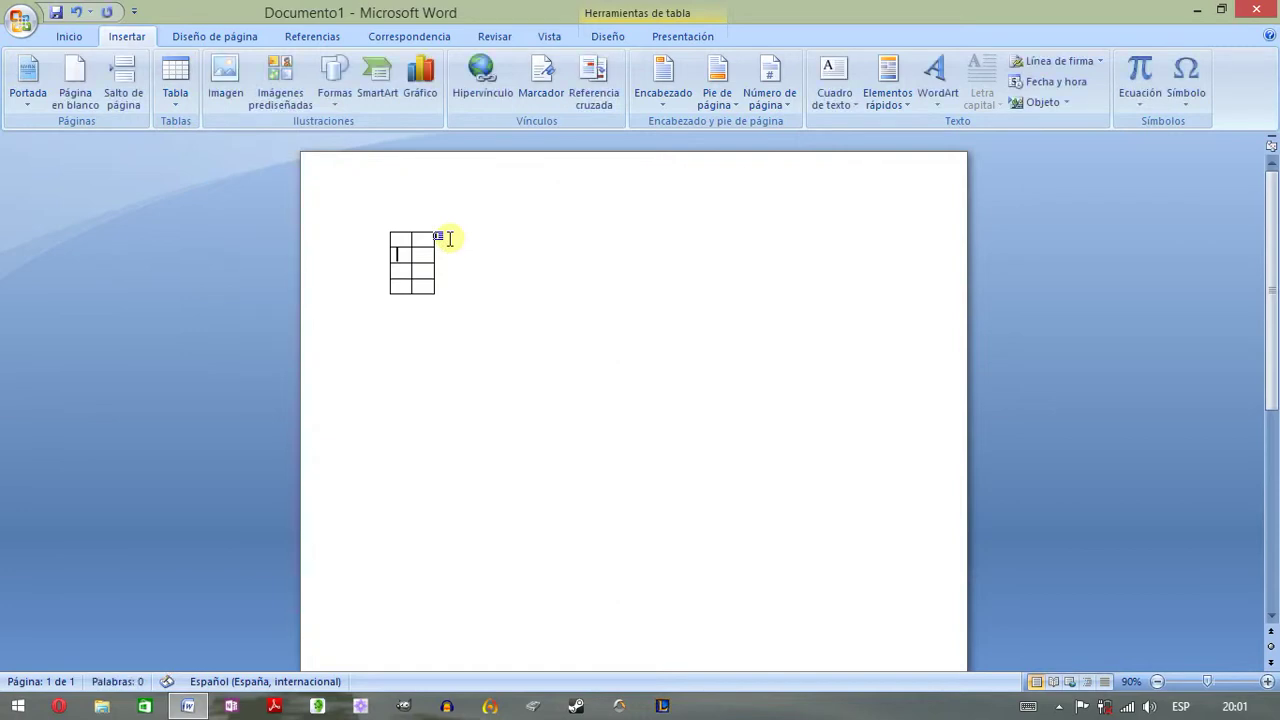
{"action": "key", "text": "ctrl+z"}
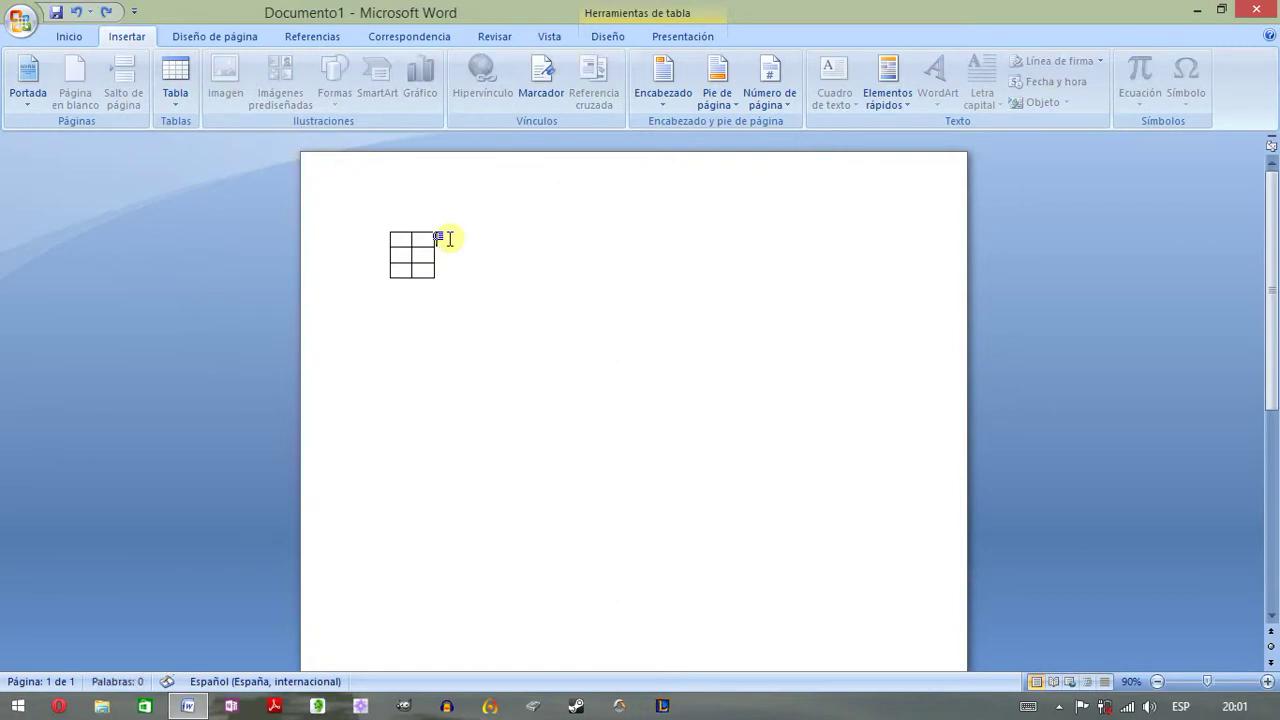
{"action": "left_click", "coordinate": [402, 312]}
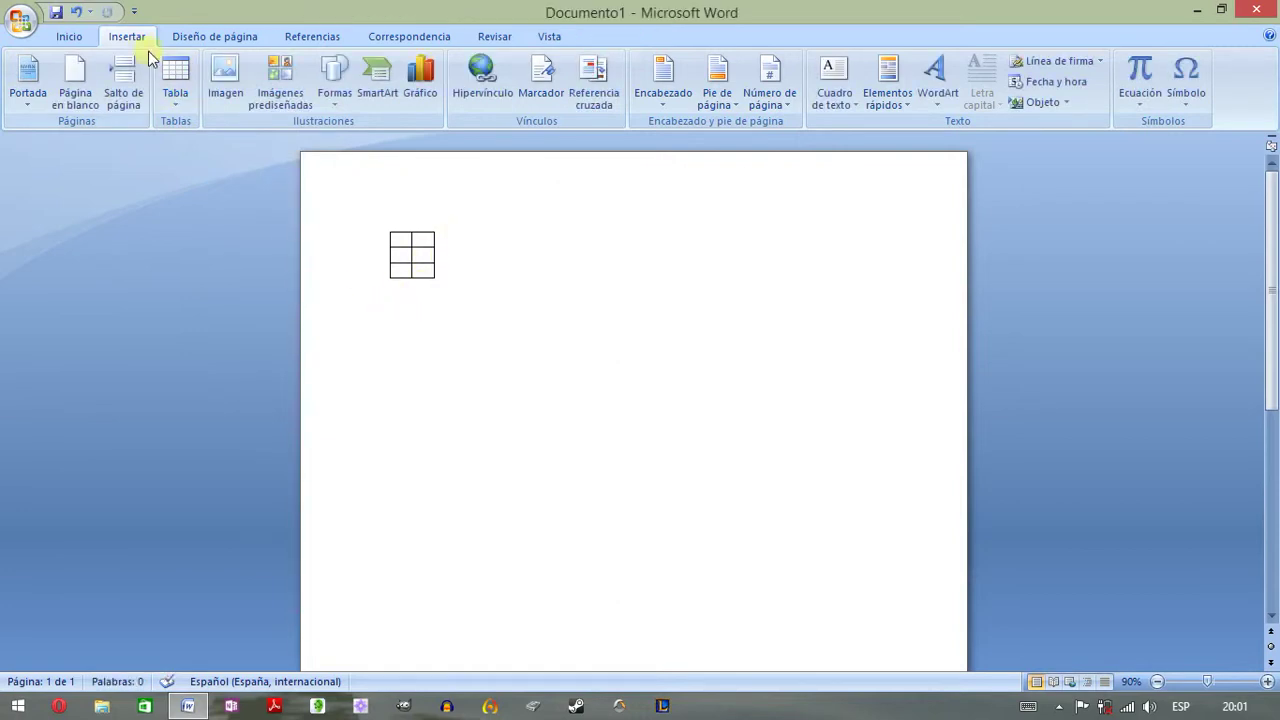
- Insert a second 2-column, 3-row table below the first via the Insertar tabla dialog
{"action": "left_click", "coordinate": [175, 92]}
{"action": "left_click", "coordinate": [222, 292]}
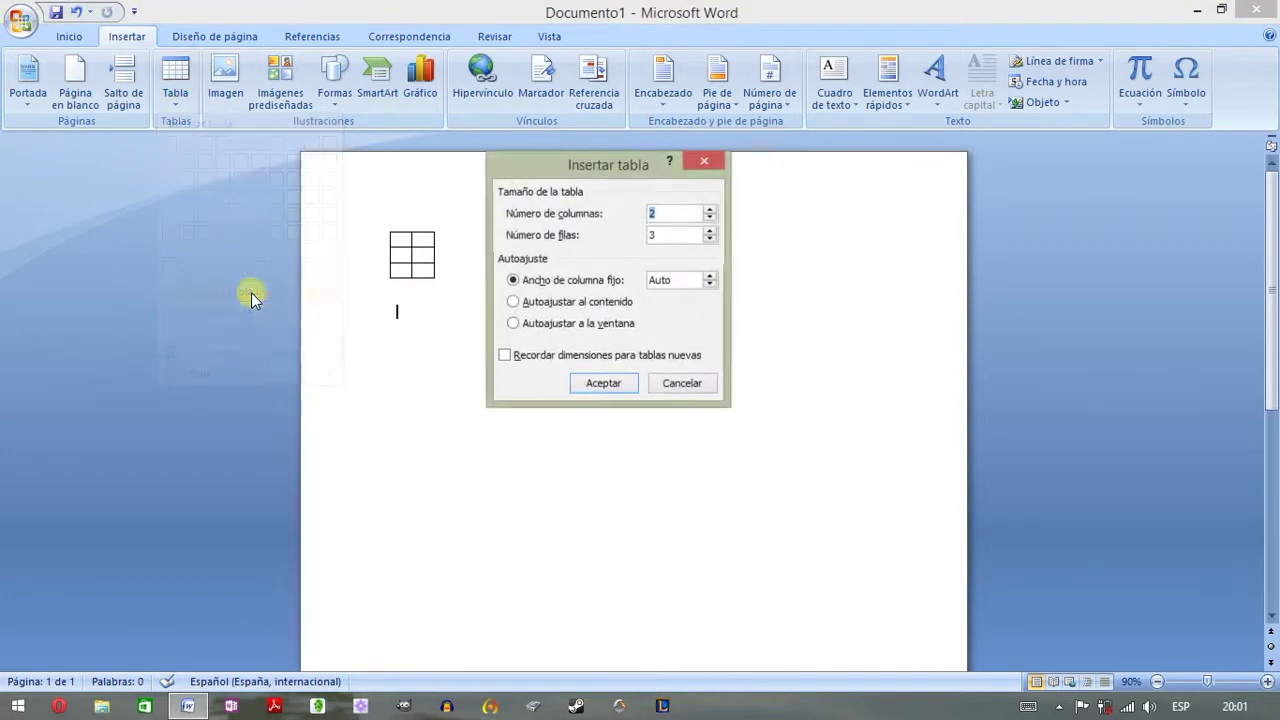
{"action": "left_click", "coordinate": [709, 277]}
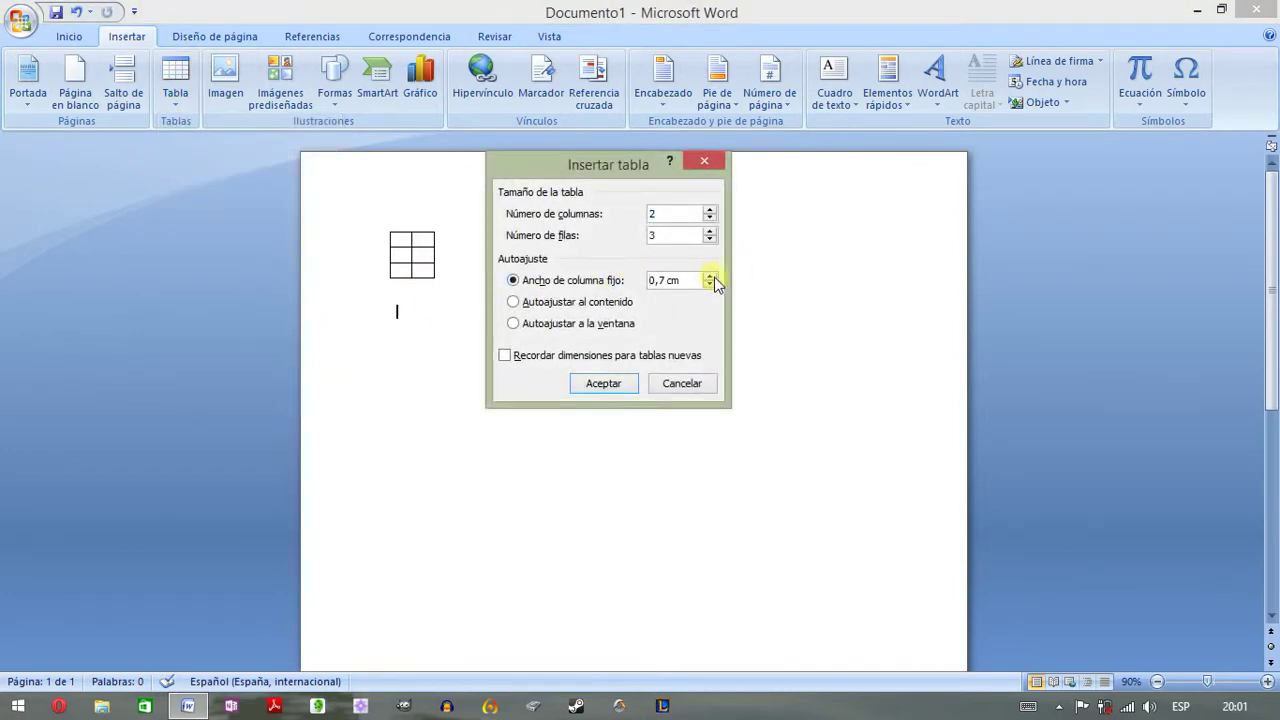
{"action": "left_click", "coordinate": [608, 390]}
{"action": "type", "text": "pop"}
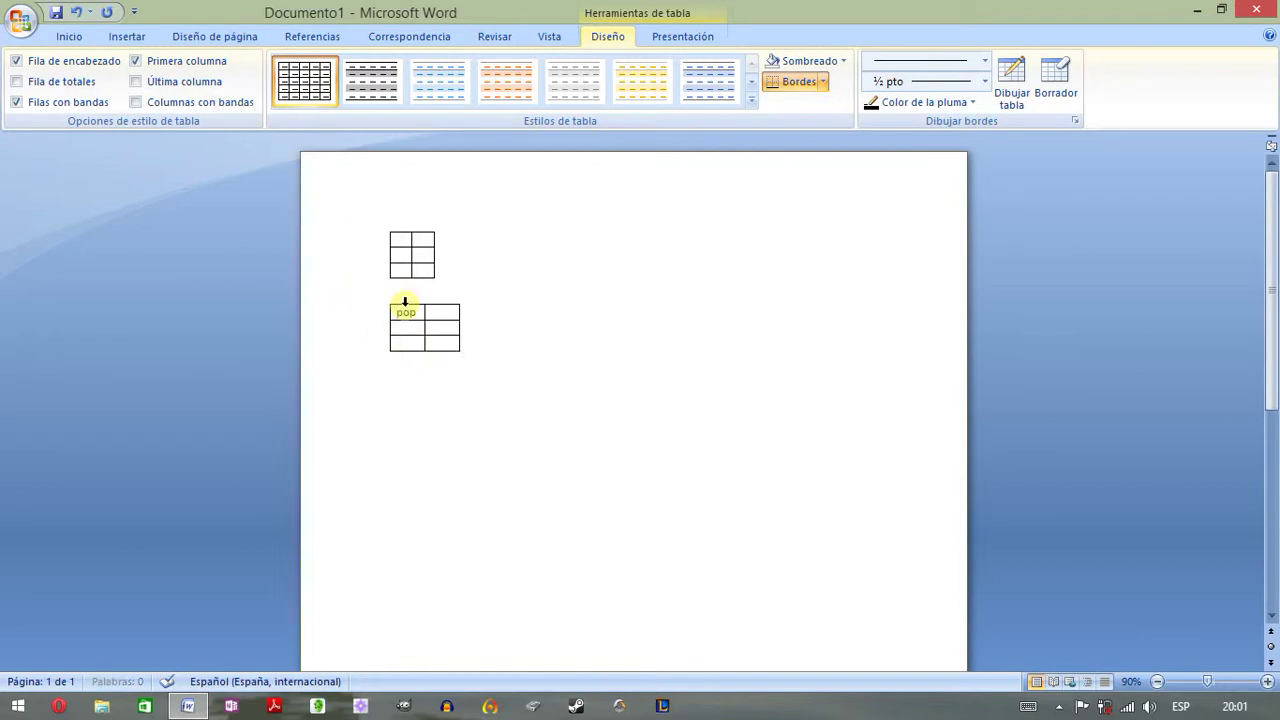
- Type test text in the first cell, then select and delete it
{"action": "type", "text": "iuluguguytfrt"}
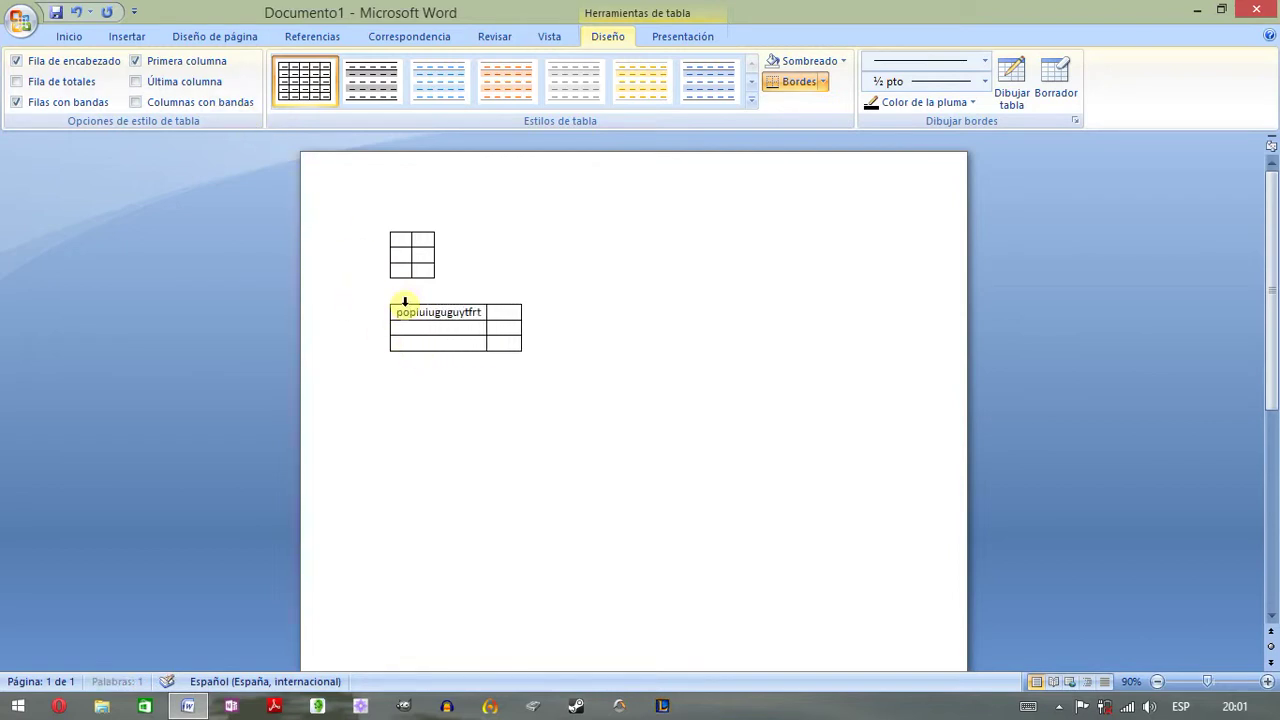
{"action": "type", "text": "rewrewresrasey"}
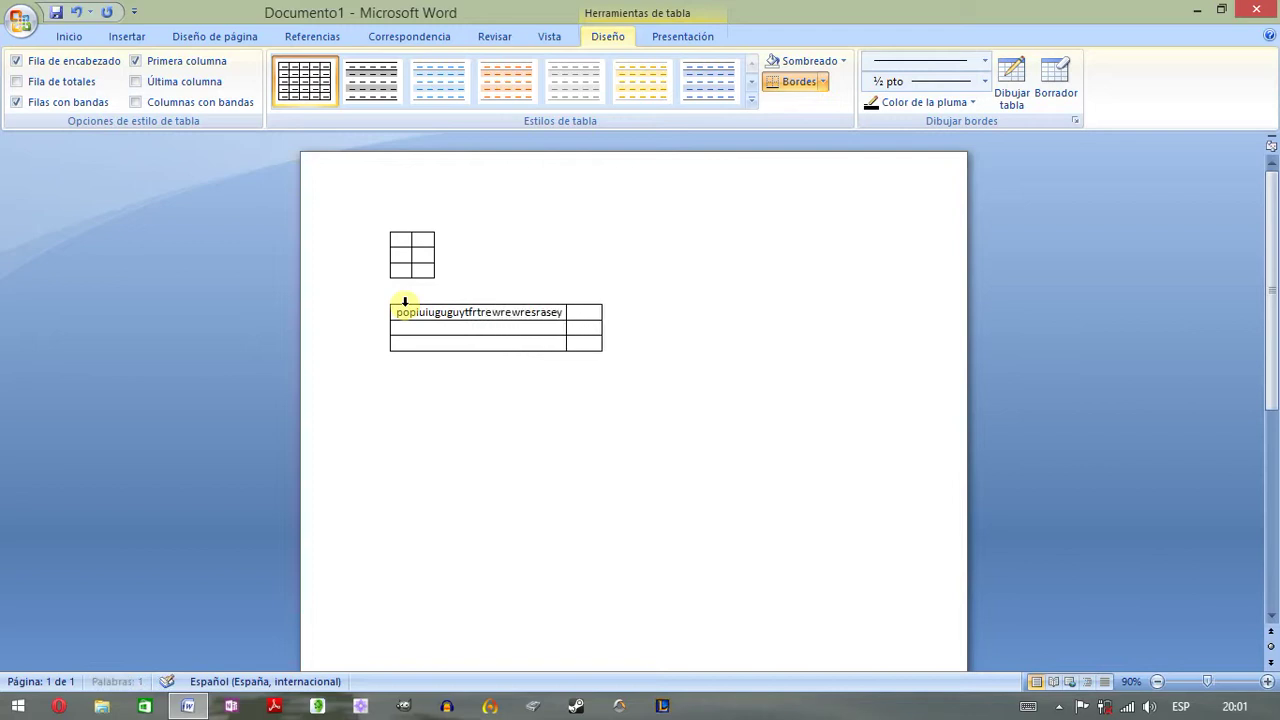
{"action": "type", "text": "ruytfufytfyrd"}
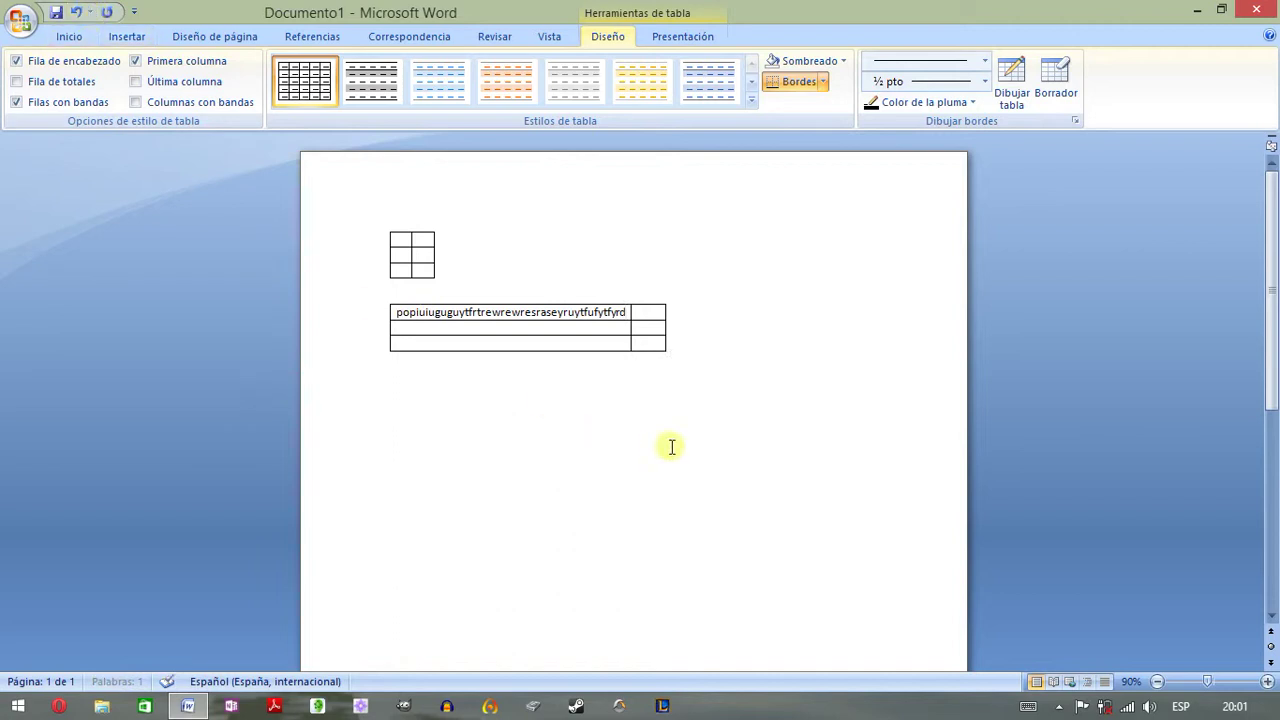
{"action": "left_click", "coordinate": [389, 318]}
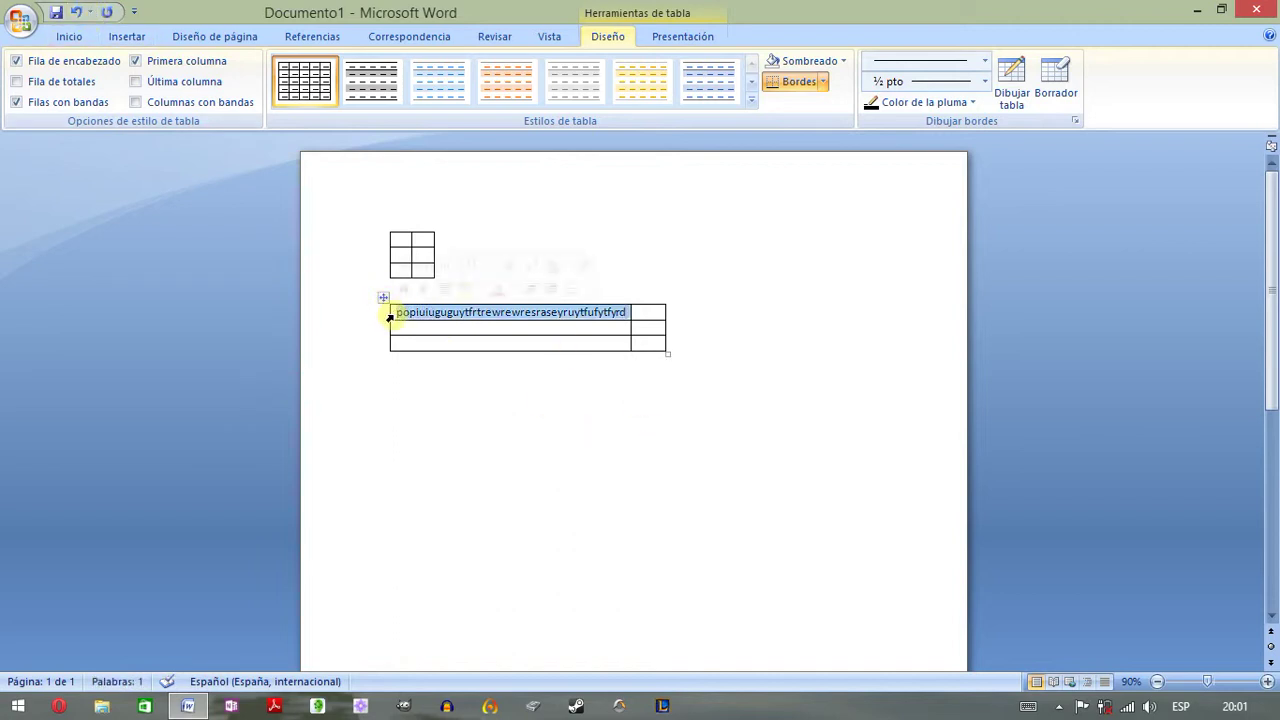
{"action": "key", "text": "Delete"}
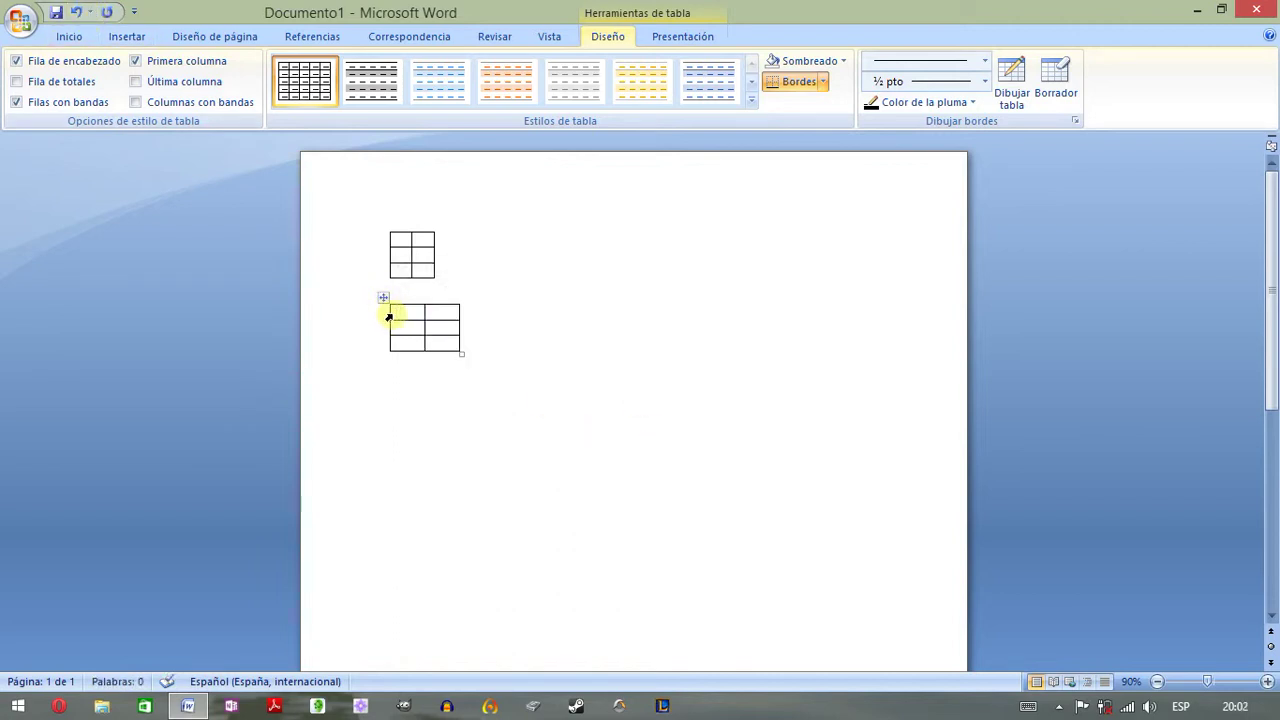
- Select the lower table and copy it with Copiar from its context menu
{"action": "left_click", "coordinate": [383, 297]}
{"action": "right_click", "coordinate": [381, 297]}
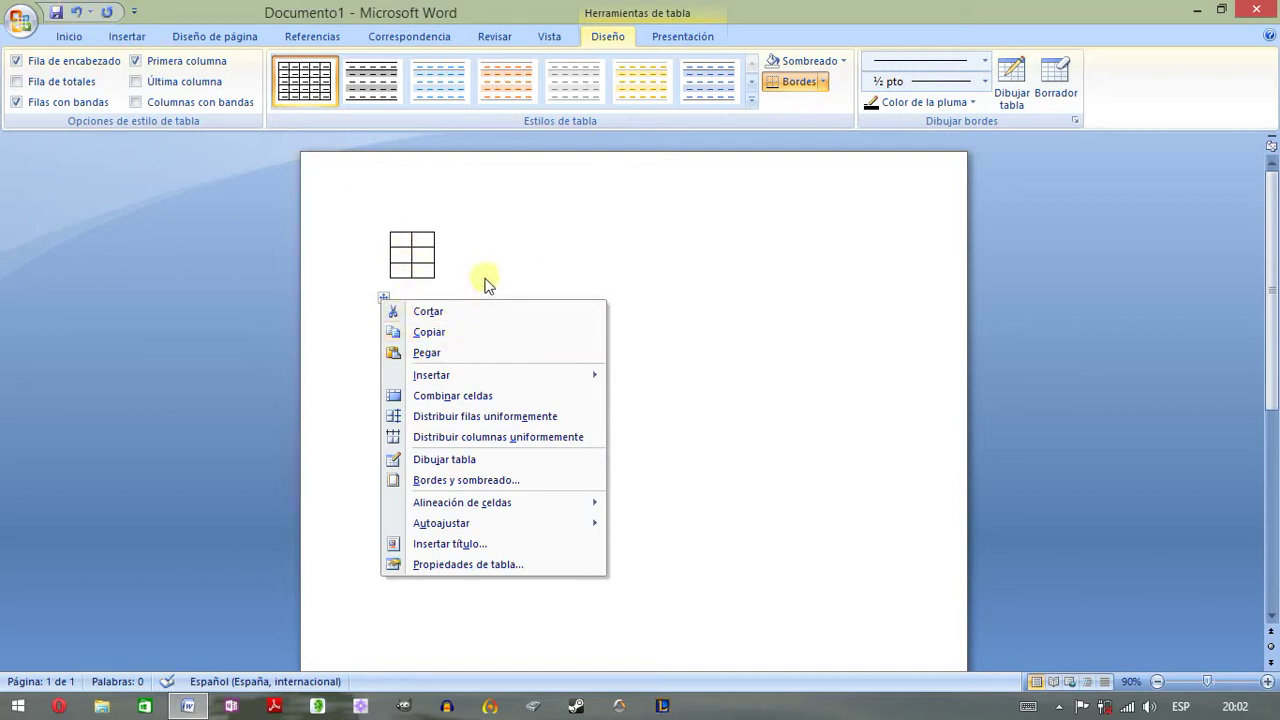
{"action": "left_click", "coordinate": [480, 330]}
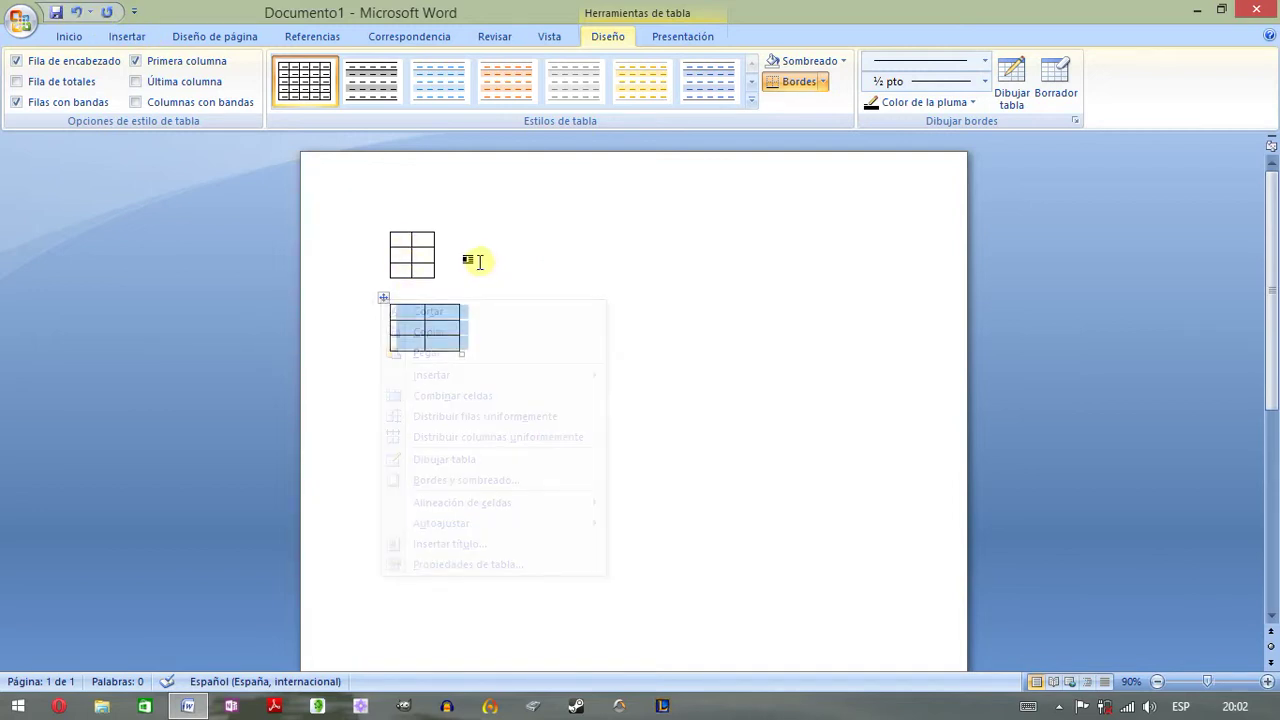
- Undo all actions back to a blank page and bring up the Insertar tabla dialog
{"action": "left_click", "coordinate": [89, 12]}
{"action": "left_click", "coordinate": [109, 112]}
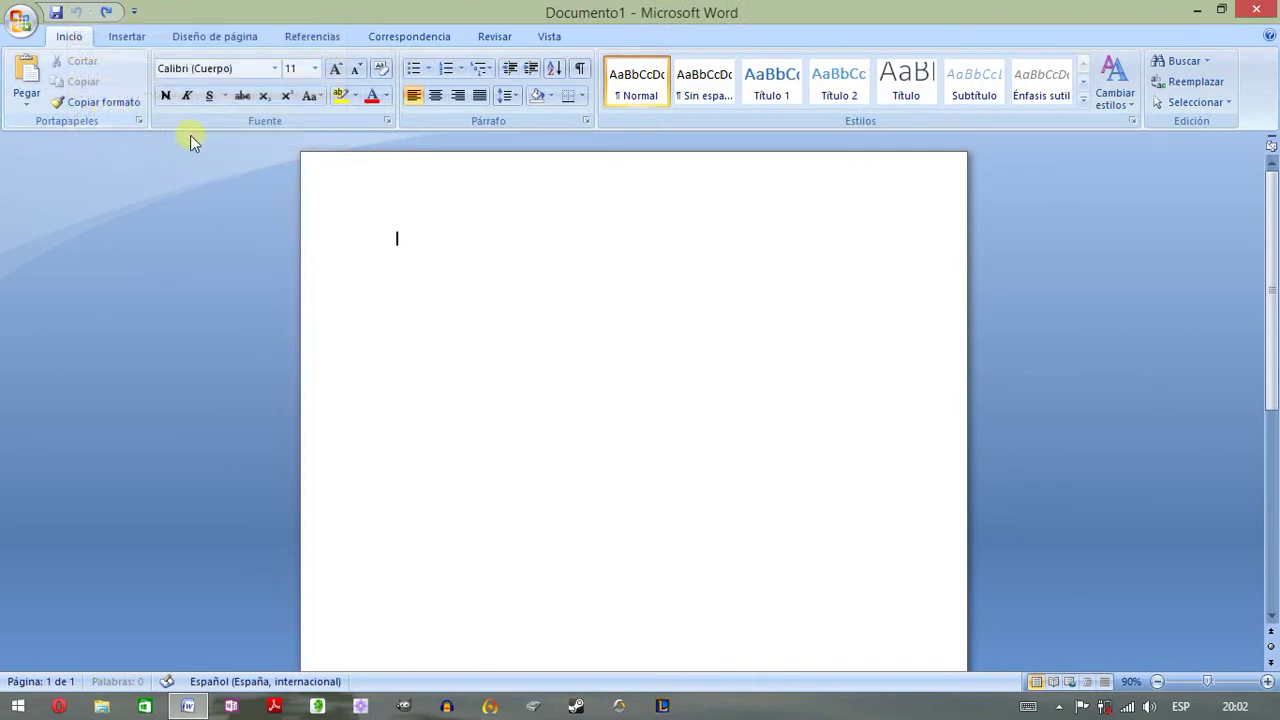
{"action": "left_click", "coordinate": [127, 37]}
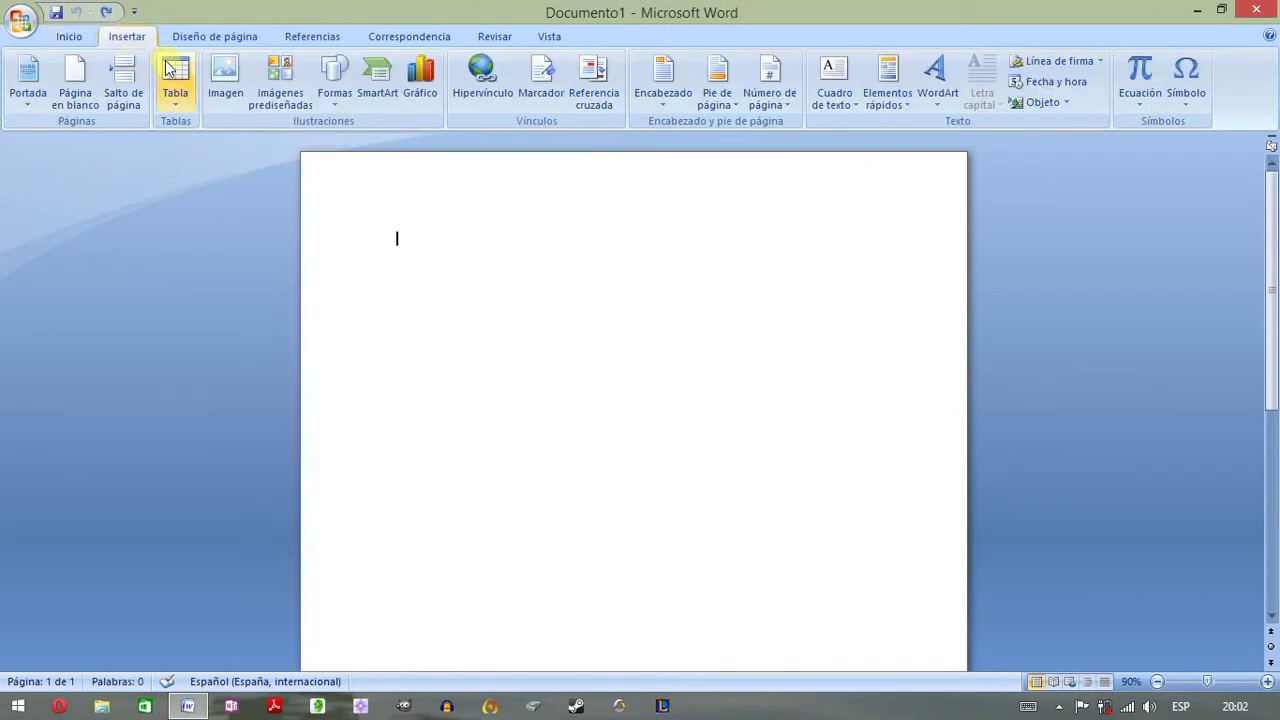
{"action": "left_click", "coordinate": [175, 90]}
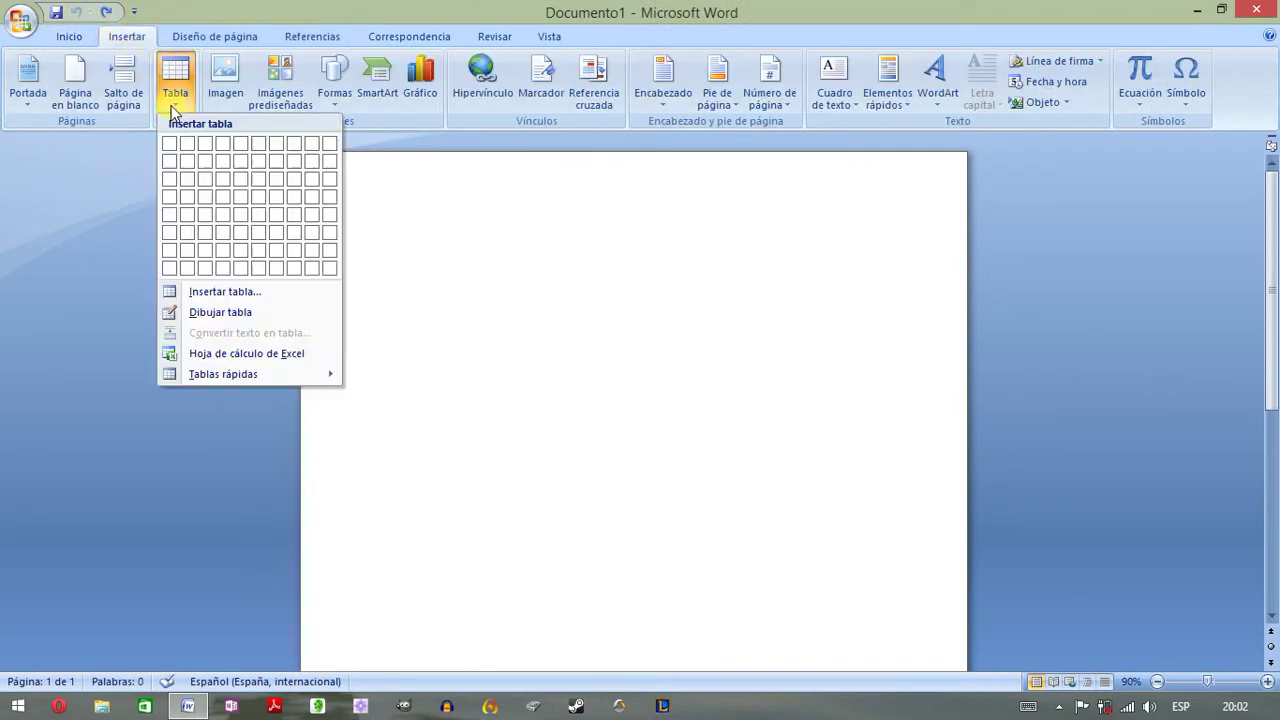
{"action": "left_click", "coordinate": [237, 295]}
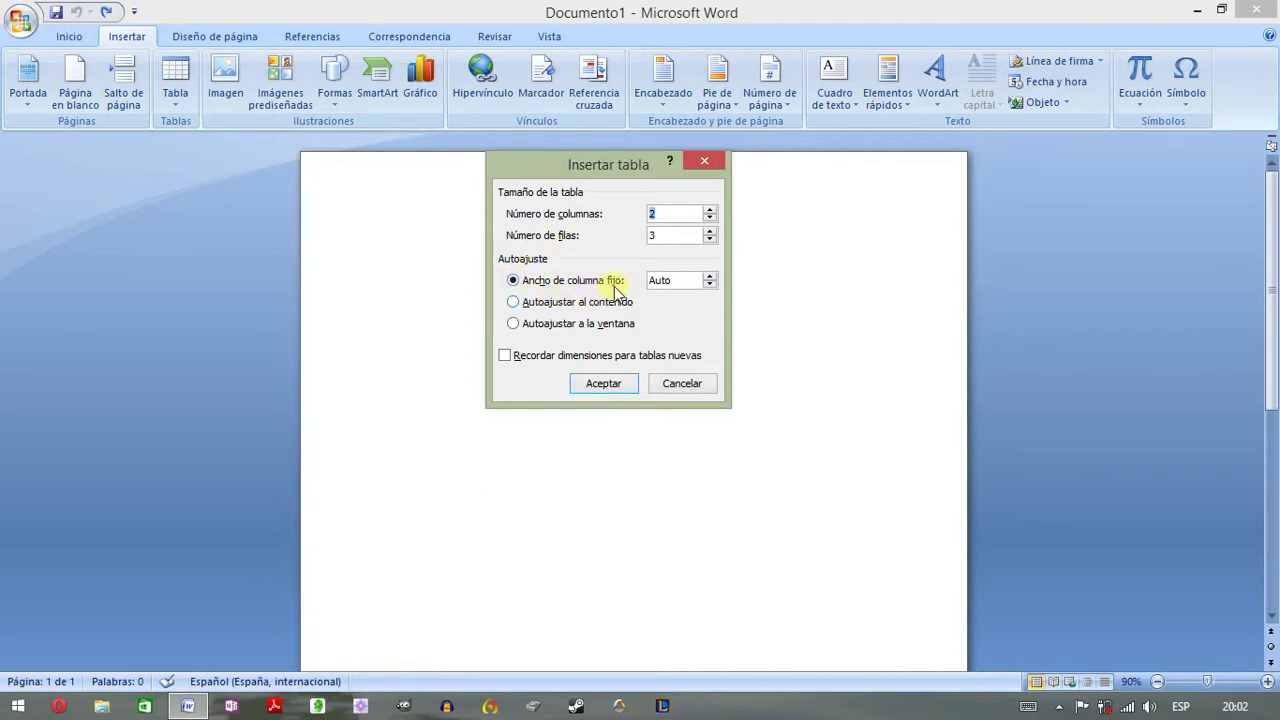
- Insert a 2-by-3 table set to Autoajustar al contenido and type 'poiutrrdresewa' and 'oiuiuufdtrtrs' into two cells
{"action": "left_click", "coordinate": [516, 304]}
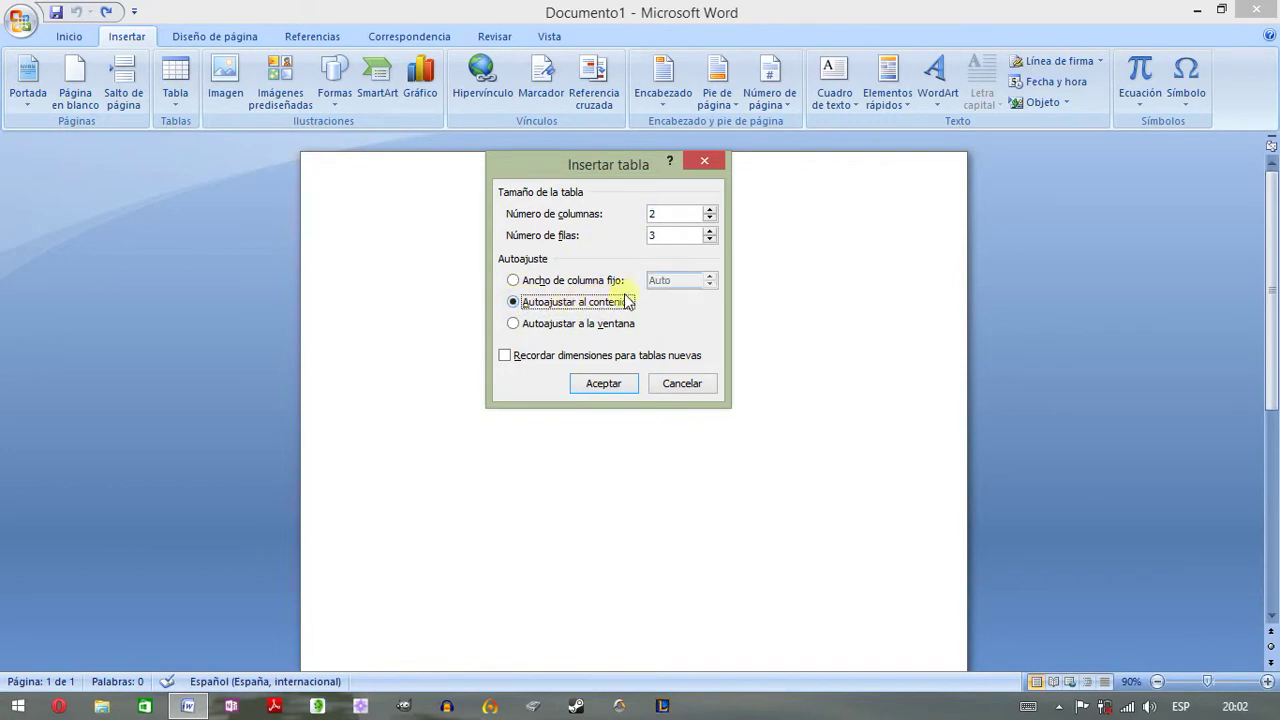
{"action": "left_click", "coordinate": [605, 385]}
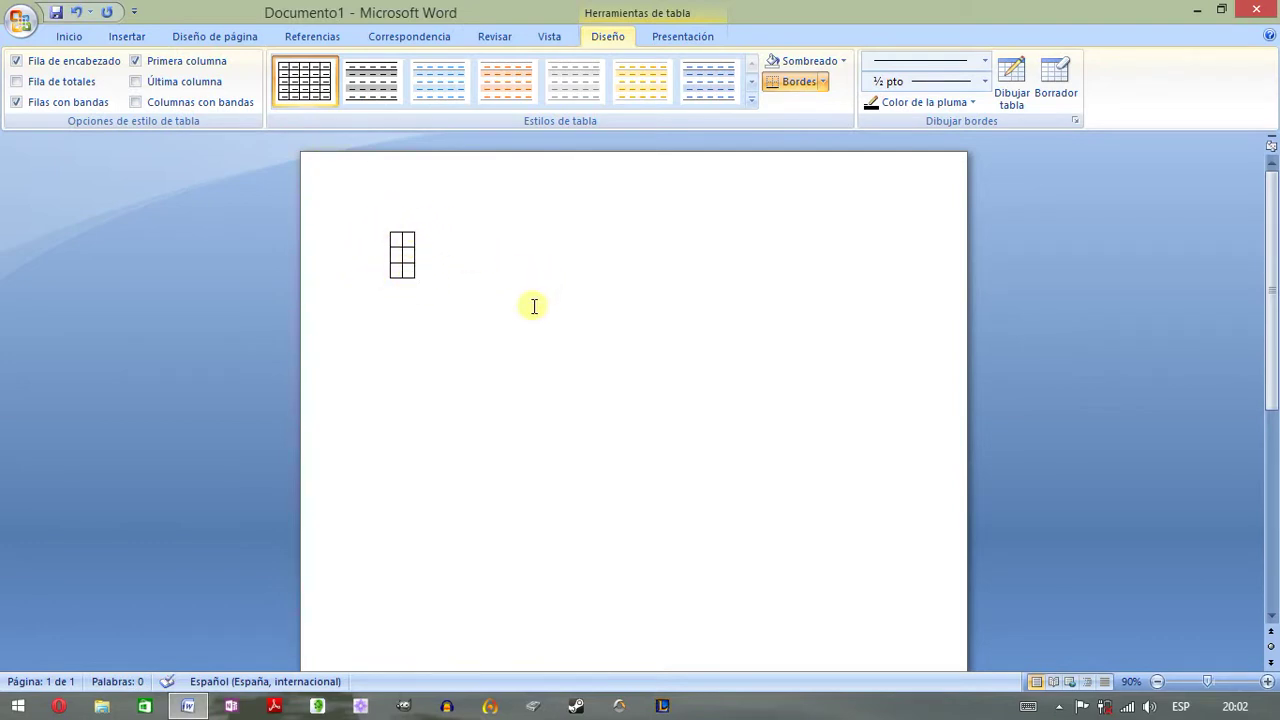
{"action": "type", "text": "poiutrrdresewa"}
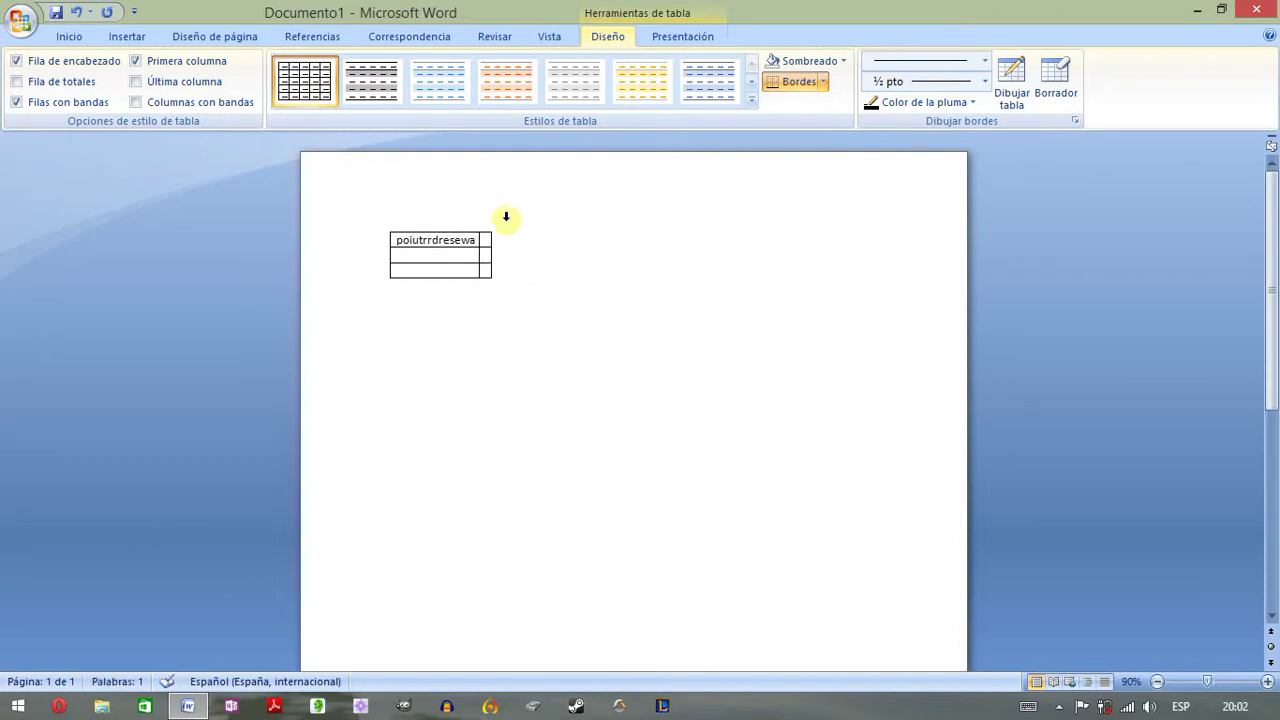
{"action": "left_click", "coordinate": [485, 229]}
{"action": "left_click", "coordinate": [481, 243]}
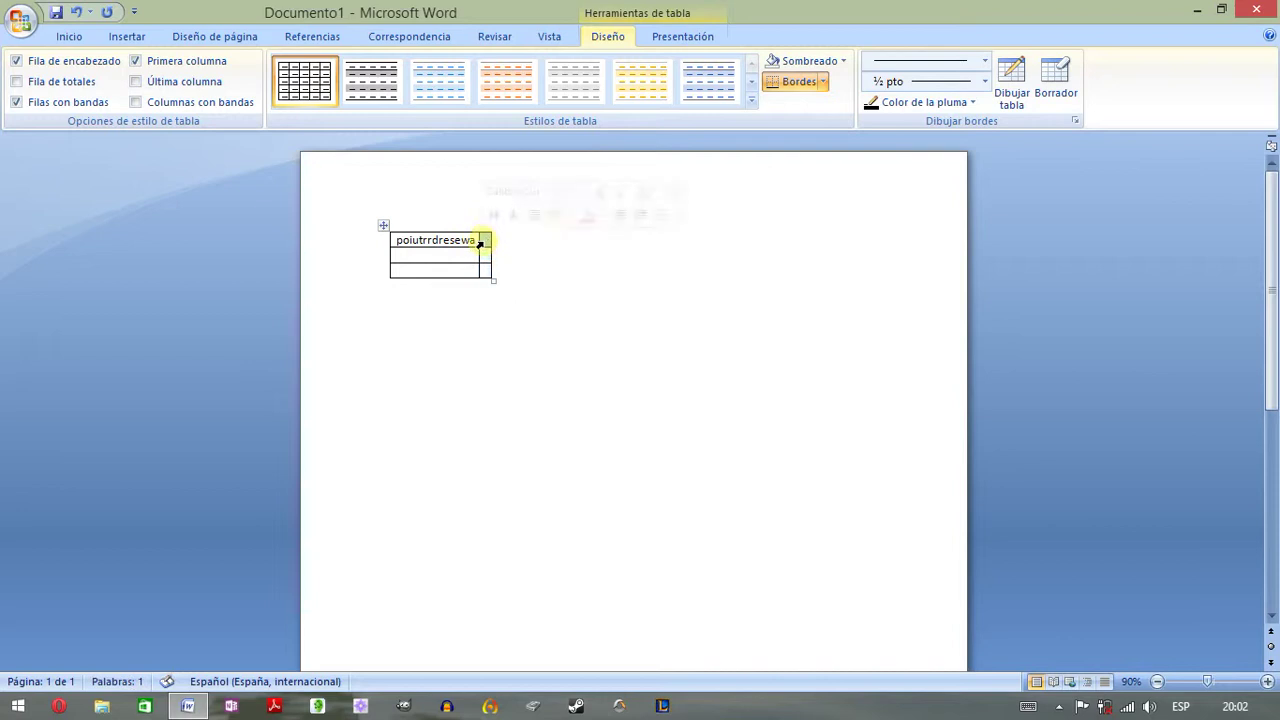
{"action": "type", "text": "oiuiuufdtrtrs"}
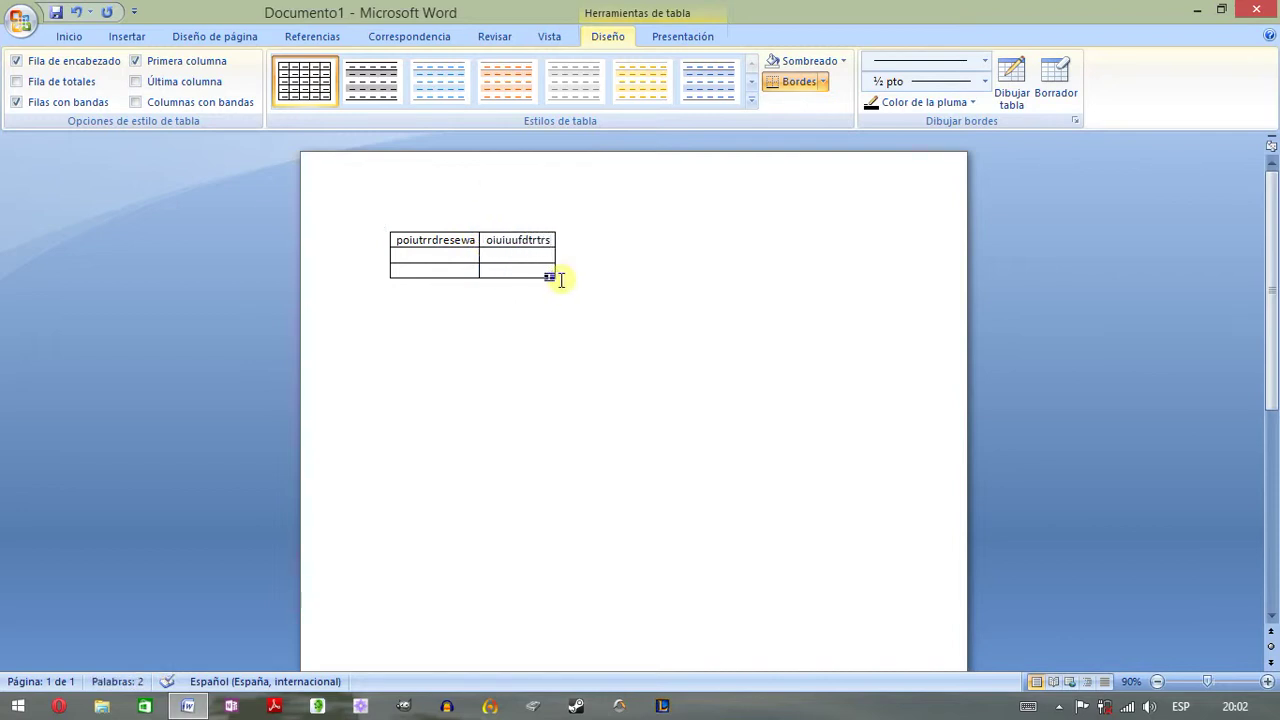
- Undo the table and its typed text from the Deshacer list, leaving the page blank
{"action": "left_click", "coordinate": [89, 11]}
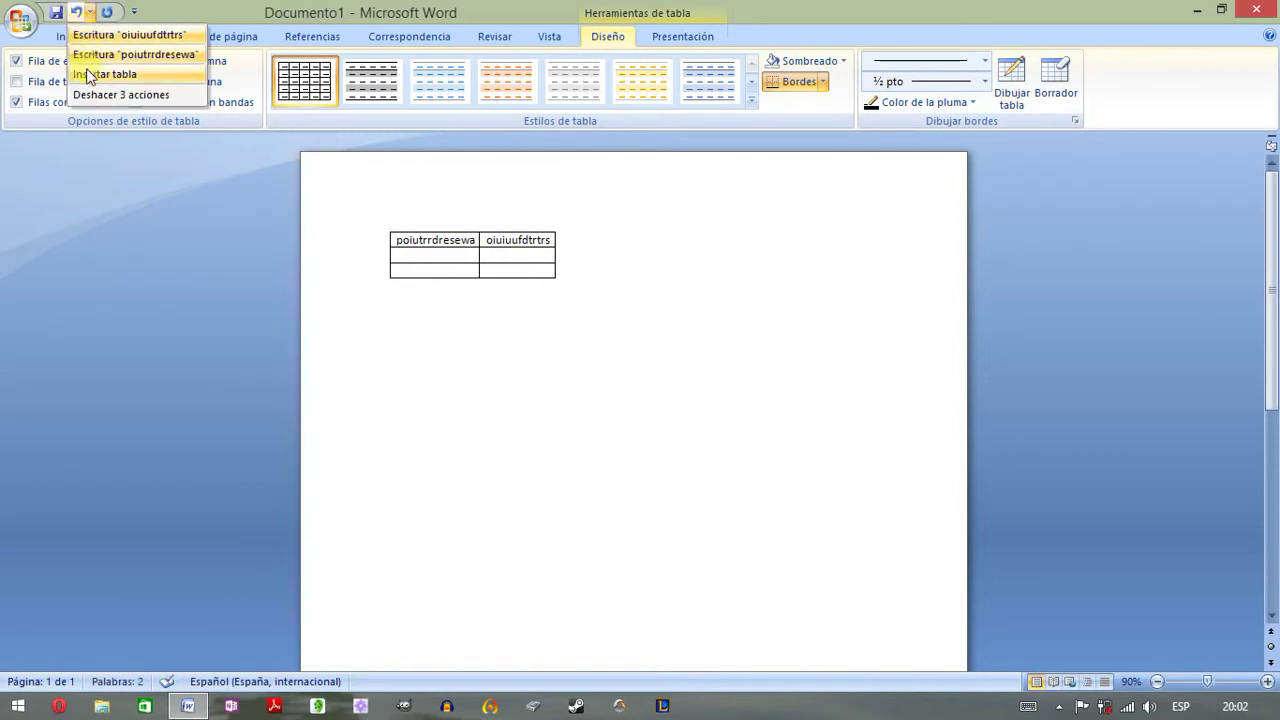
{"action": "left_click", "coordinate": [92, 72]}
{"action": "left_click", "coordinate": [121, 37]}
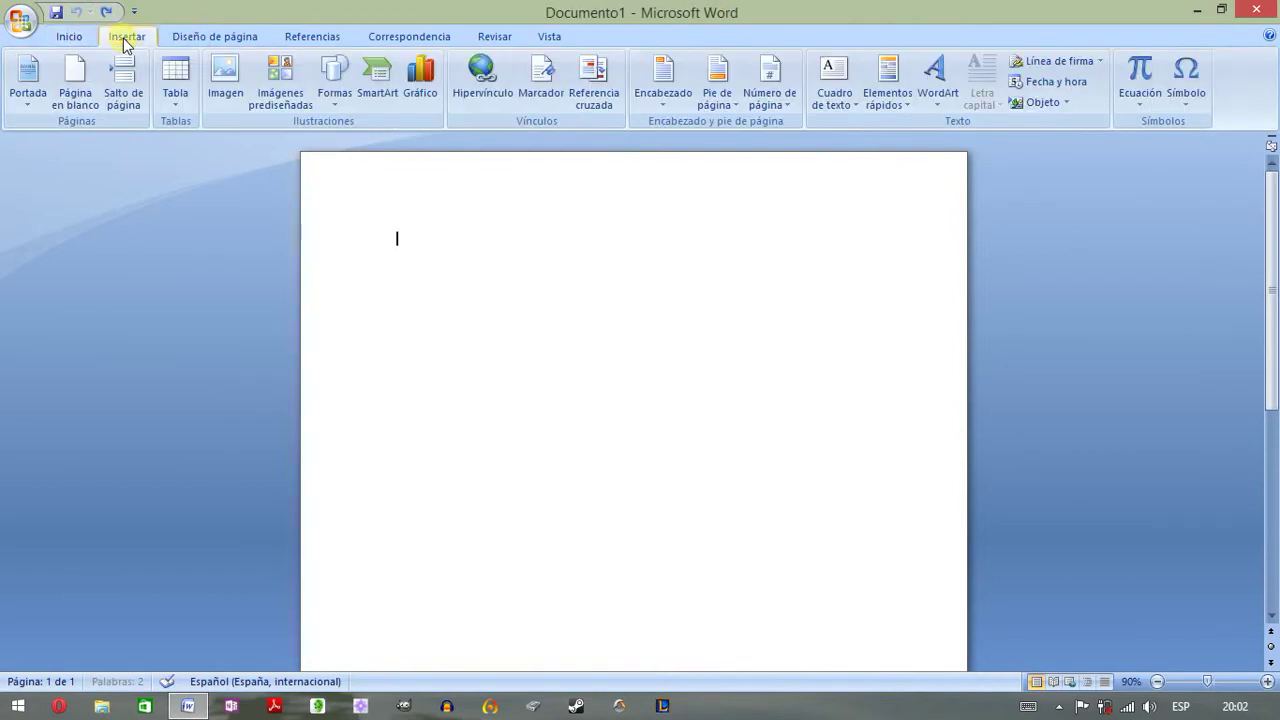
{"action": "left_click", "coordinate": [178, 98]}
{"action": "left_click", "coordinate": [238, 293]}
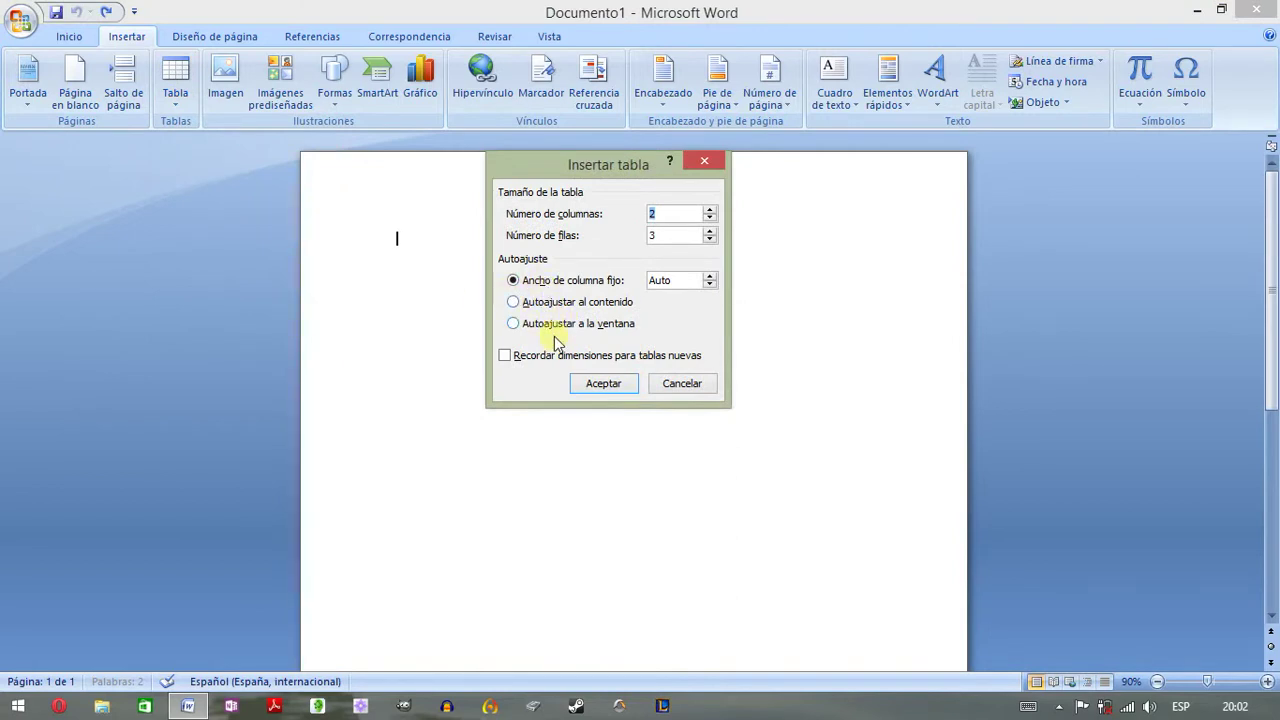
{"action": "left_click", "coordinate": [560, 330]}
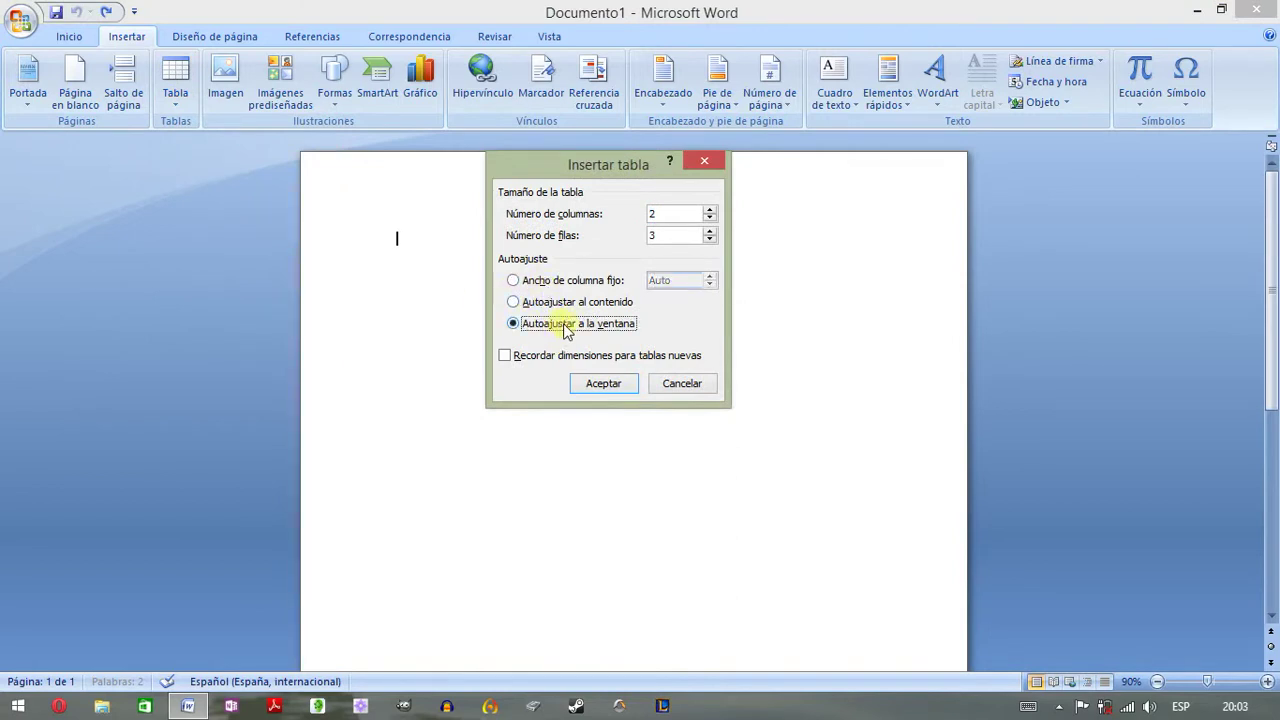
{"action": "left_click", "coordinate": [603, 384]}
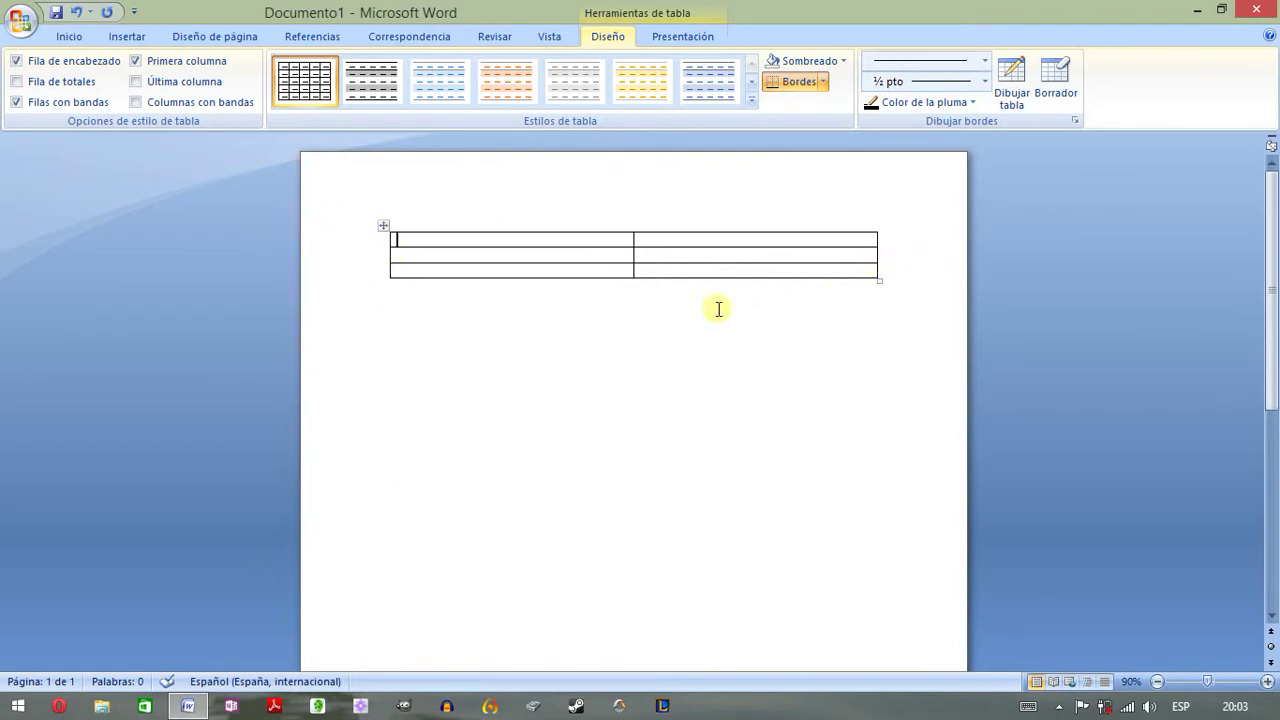
{"action": "left_click", "coordinate": [78, 12]}
{"action": "left_click", "coordinate": [127, 37]}
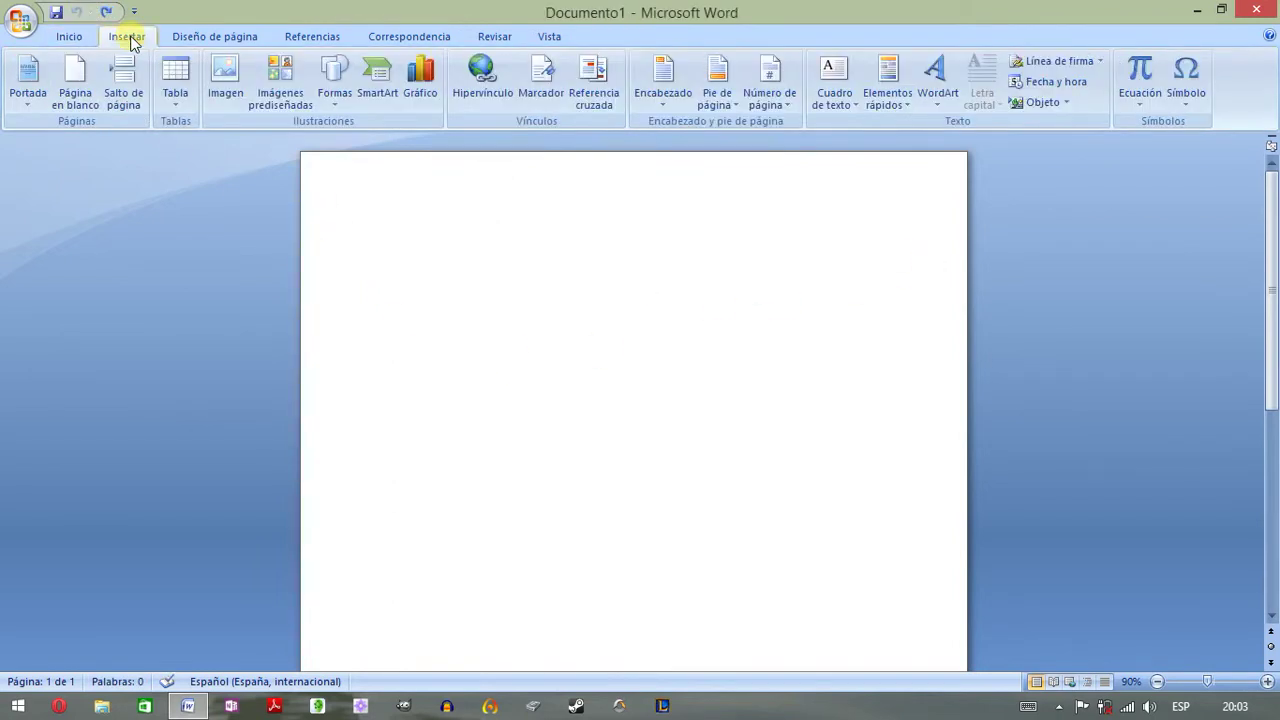
{"action": "left_click", "coordinate": [177, 116]}
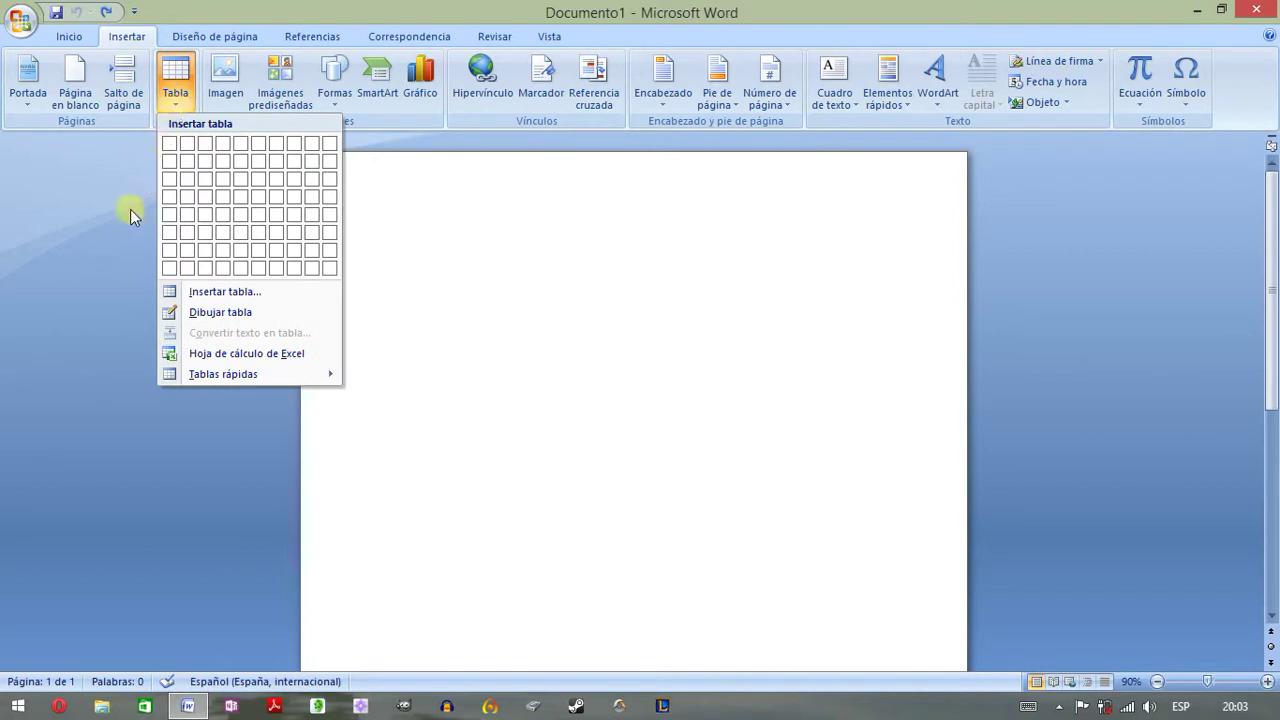
{"action": "left_click", "coordinate": [224, 314]}
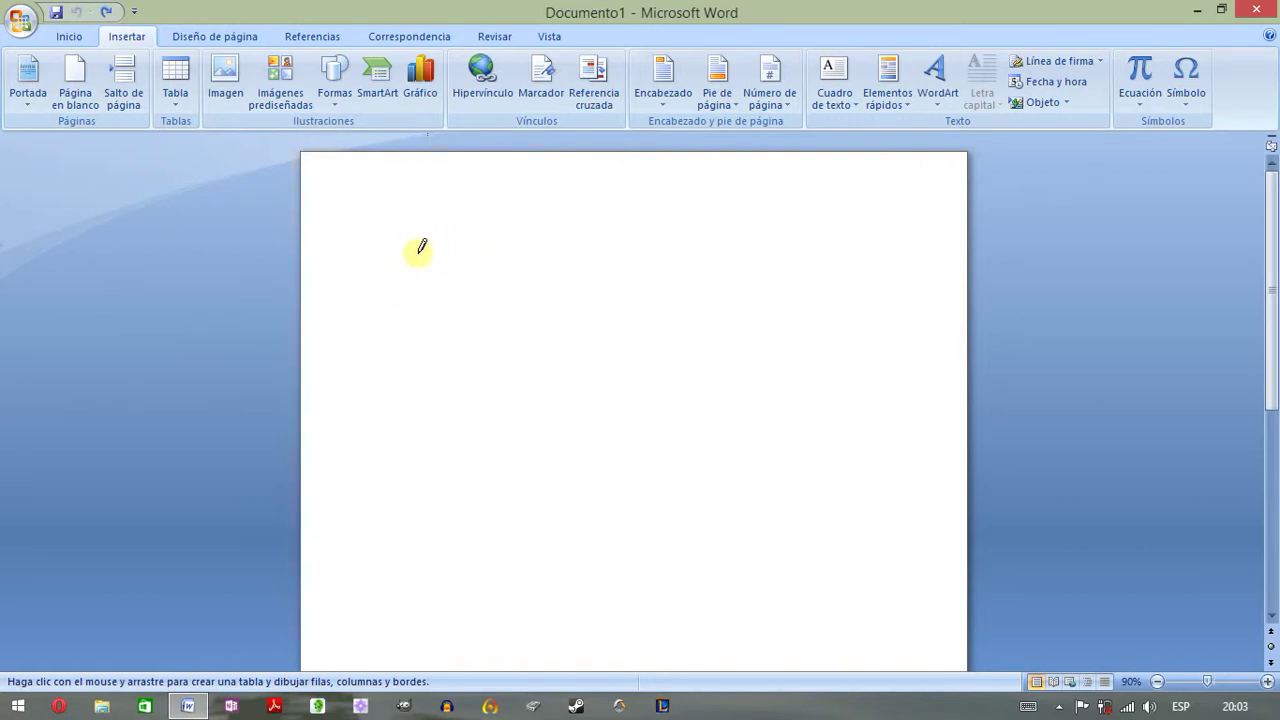
{"action": "mouse_move", "coordinate": [403, 229]}
{"action": "left_mouse_down"}
{"action": "mouse_move", "coordinate": [549, 244]}
{"action": "mouse_move", "coordinate": [638, 278]}
{"action": "left_mouse_up"}
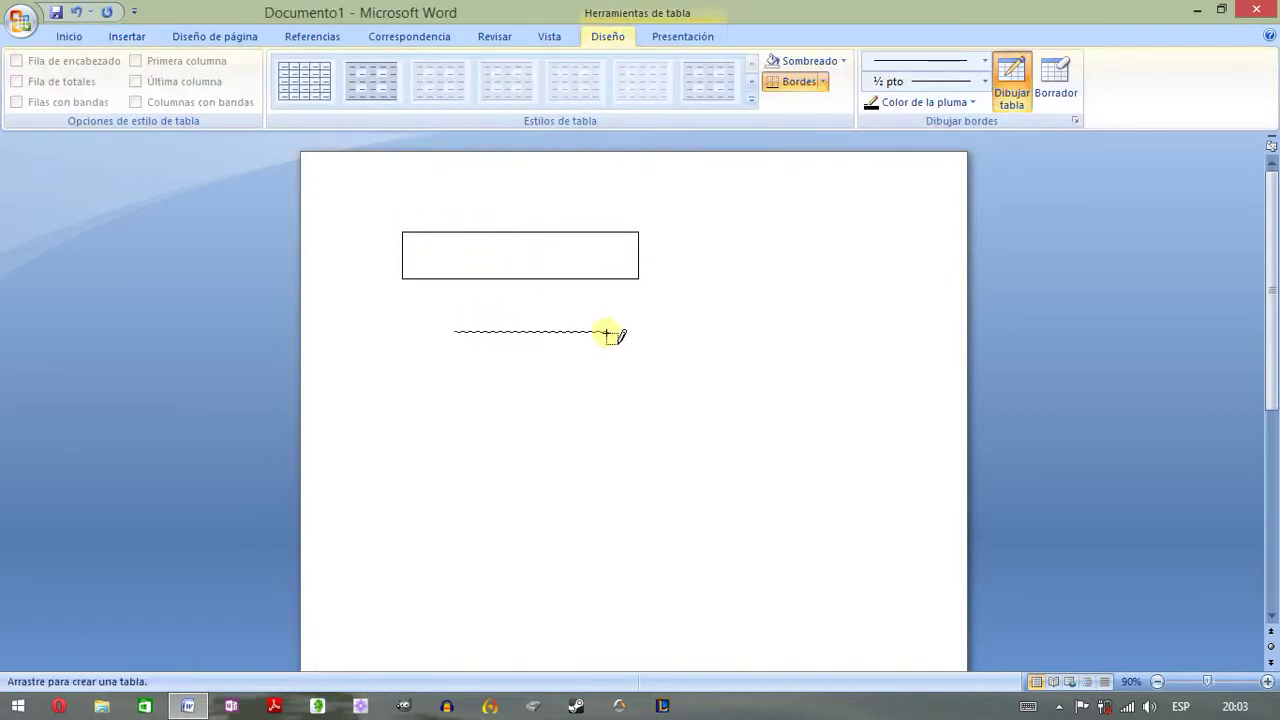
{"action": "left_click_drag", "start_coordinate": [454, 305], "coordinate": [698, 362]}
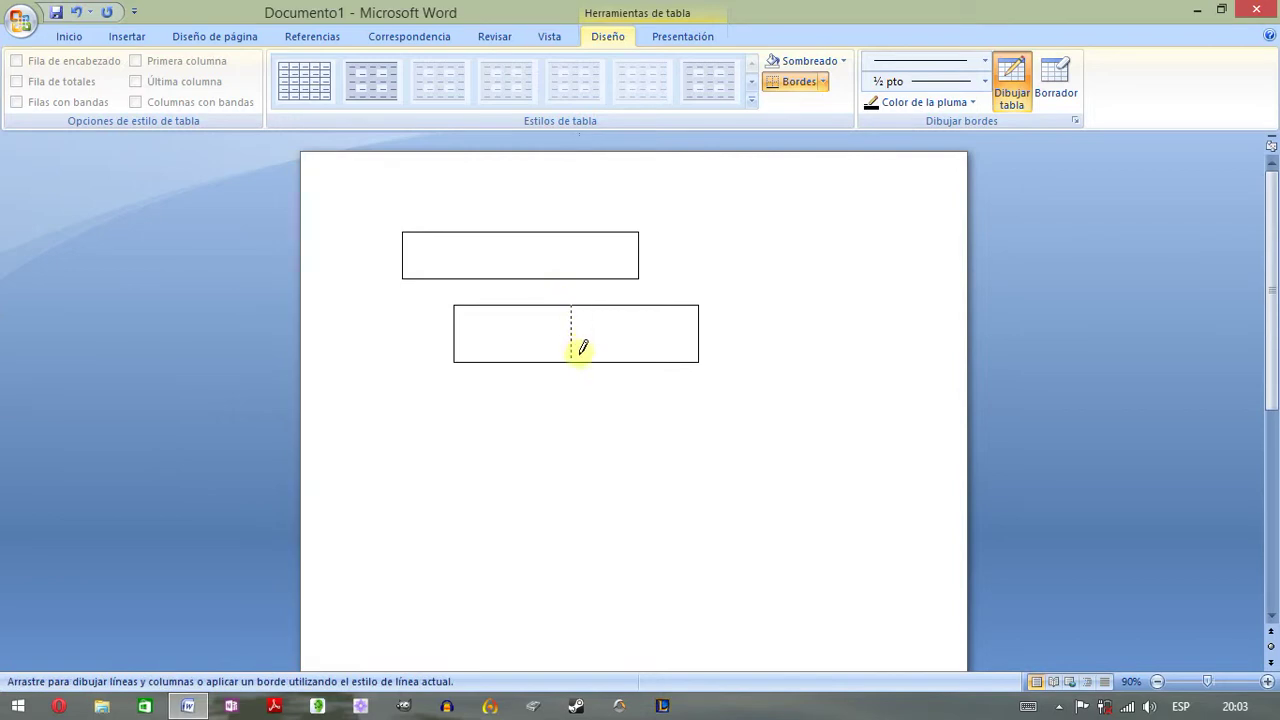
{"action": "mouse_move", "coordinate": [570, 306]}
{"action": "left_mouse_down"}
{"action": "mouse_move", "coordinate": [570, 361]}
{"action": "mouse_move", "coordinate": [568, 332]}
{"action": "mouse_move", "coordinate": [692, 348]}
{"action": "mouse_move", "coordinate": [675, 354]}
{"action": "left_mouse_up"}
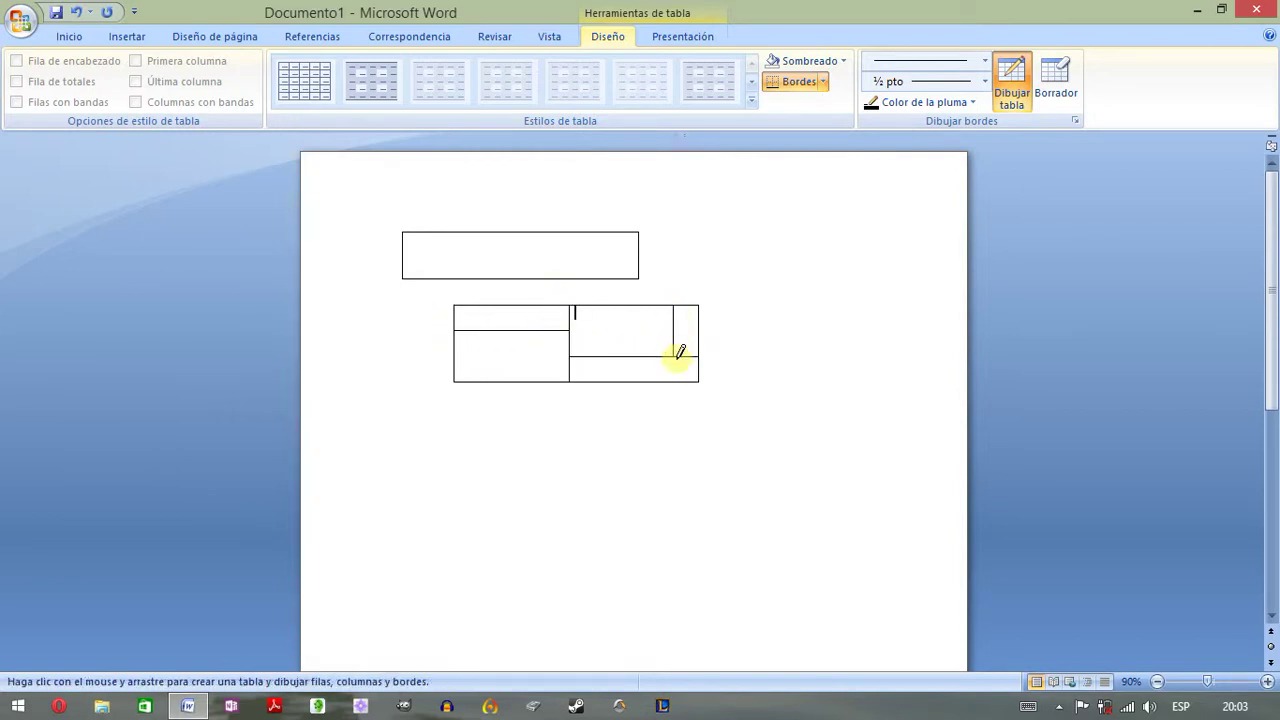
{"action": "left_click_drag", "start_coordinate": [575, 307], "coordinate": [672, 355]}
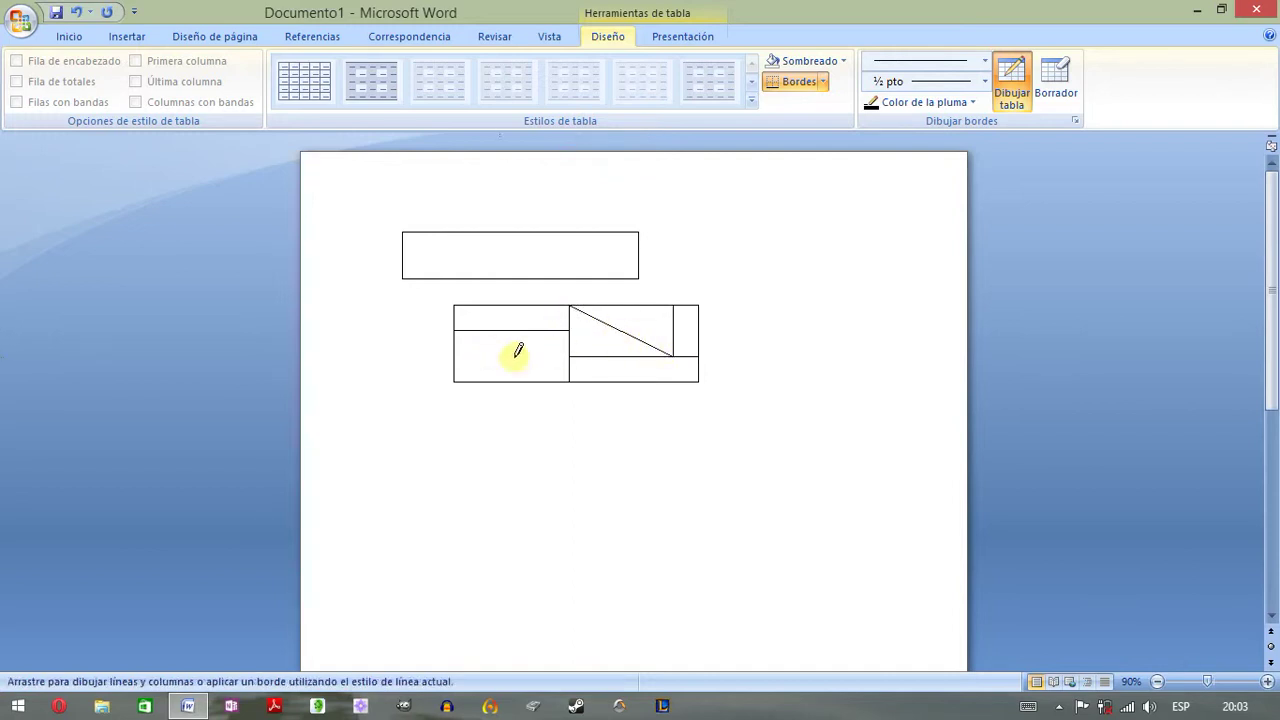
{"action": "left_click_drag", "start_coordinate": [543, 362], "coordinate": [556, 376]}
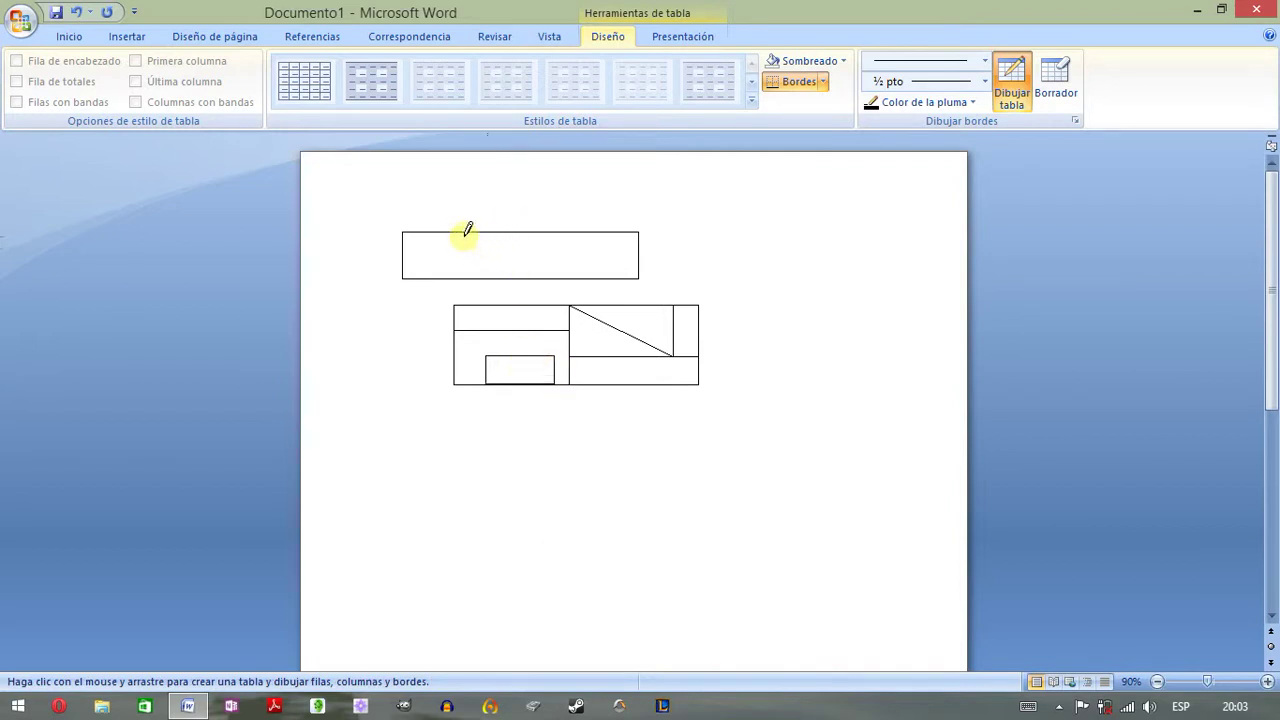
{"action": "mouse_move", "coordinate": [429, 234]}
{"action": "left_mouse_down"}
{"action": "mouse_move", "coordinate": [430, 278]}
{"action": "mouse_move", "coordinate": [631, 309]}
{"action": "mouse_move", "coordinate": [683, 286]}
{"action": "left_mouse_up"}
{"action": "left_click_drag", "start_coordinate": [440, 278], "coordinate": [704, 302]}
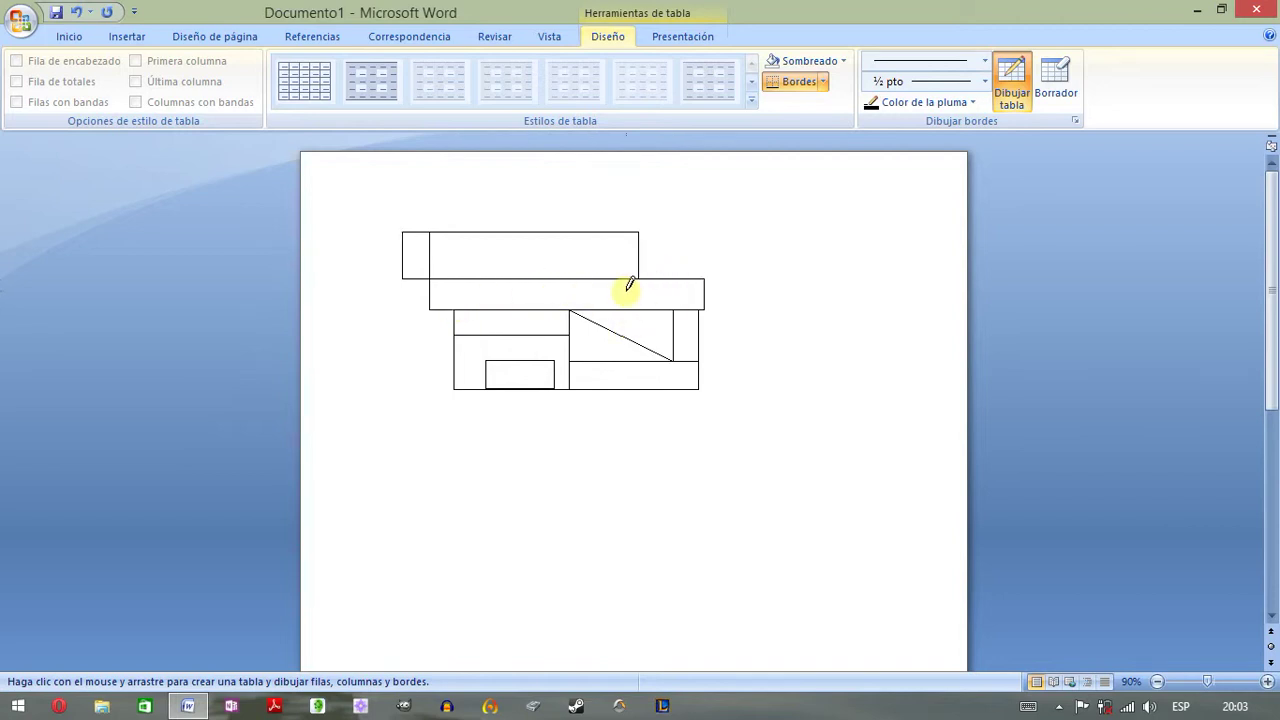
{"action": "left_click", "coordinate": [76, 13]}
{"action": "left_click", "coordinate": [90, 13]}
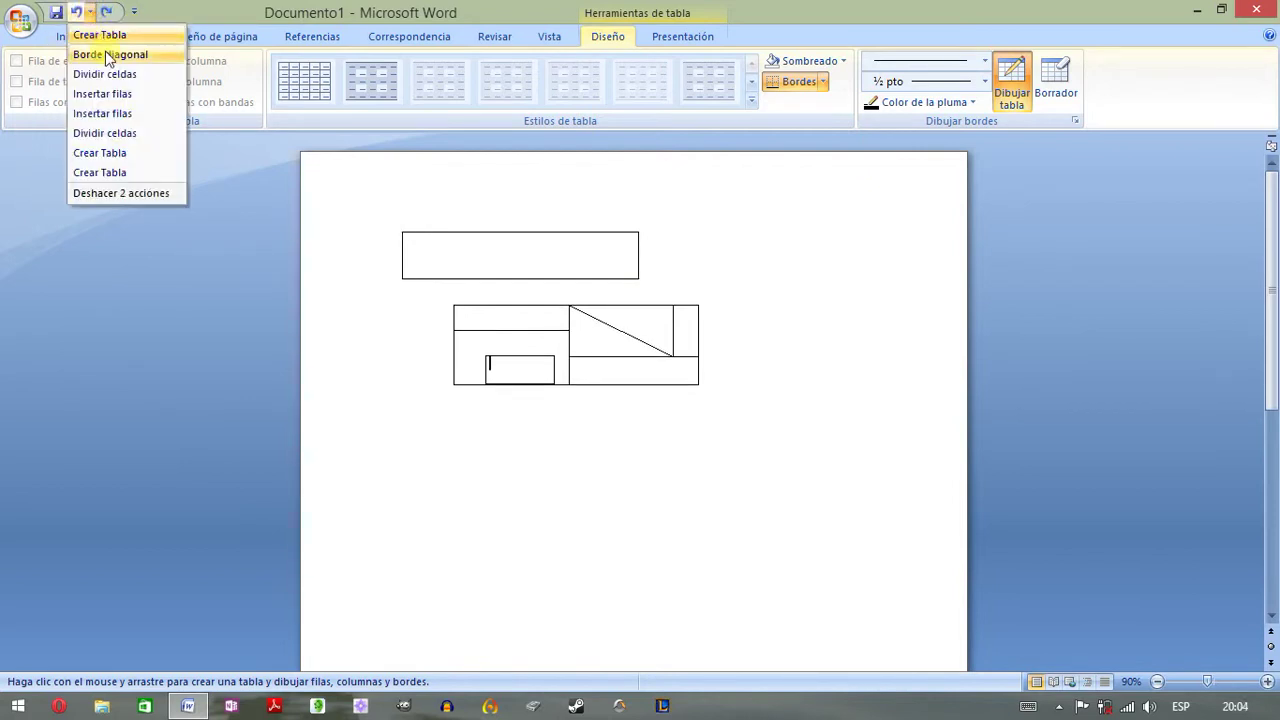
{"action": "left_click", "coordinate": [120, 172]}
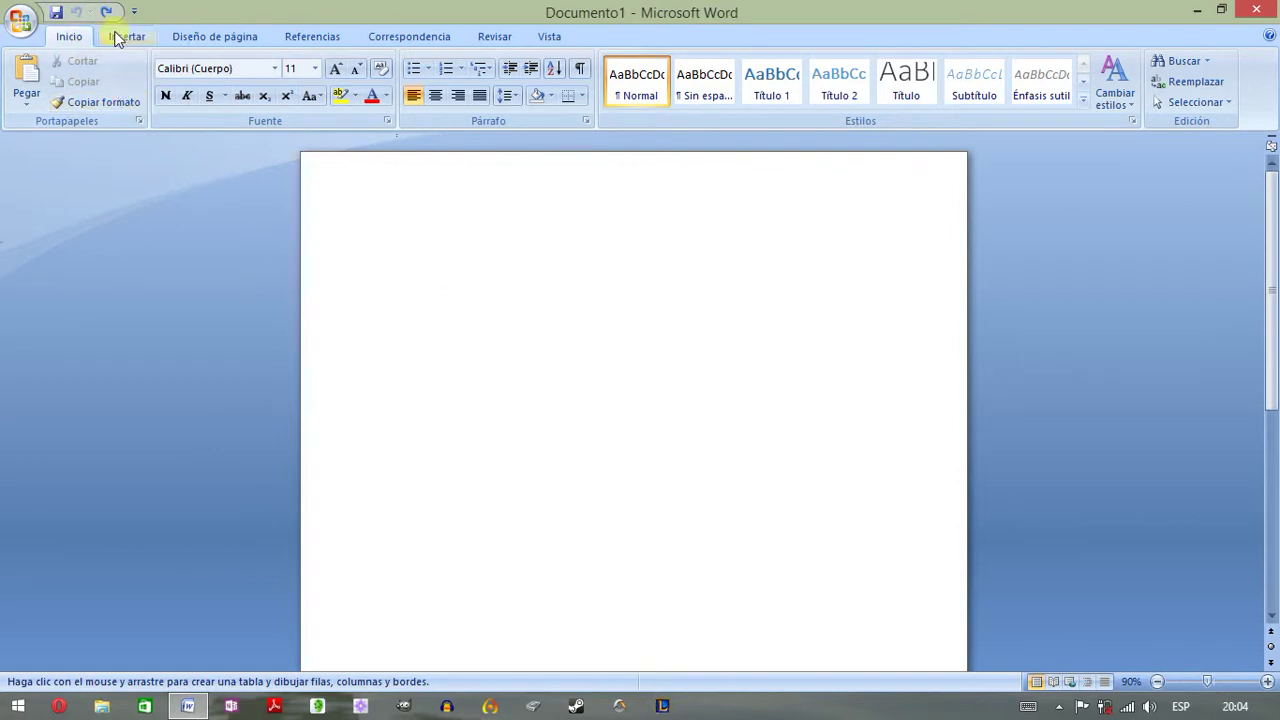
{"action": "left_click", "coordinate": [127, 36]}
{"action": "left_click", "coordinate": [175, 100]}
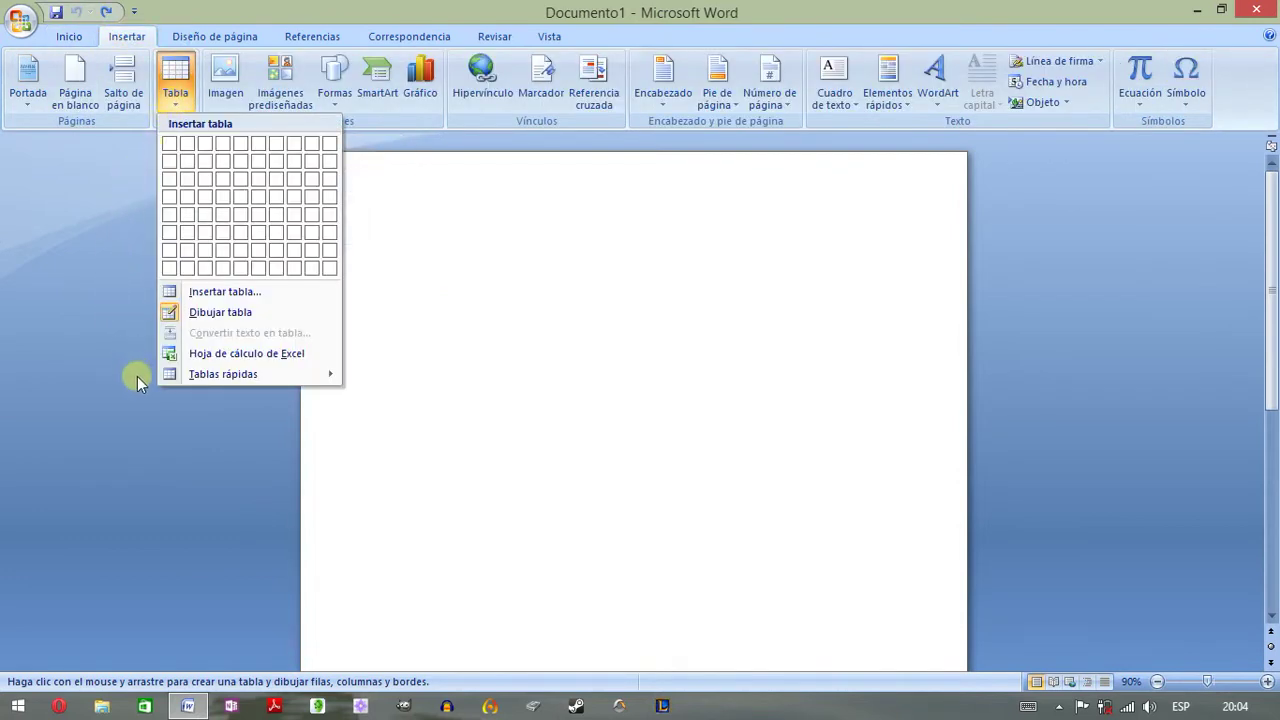
{"action": "mouse_move", "coordinate": [209, 385]}
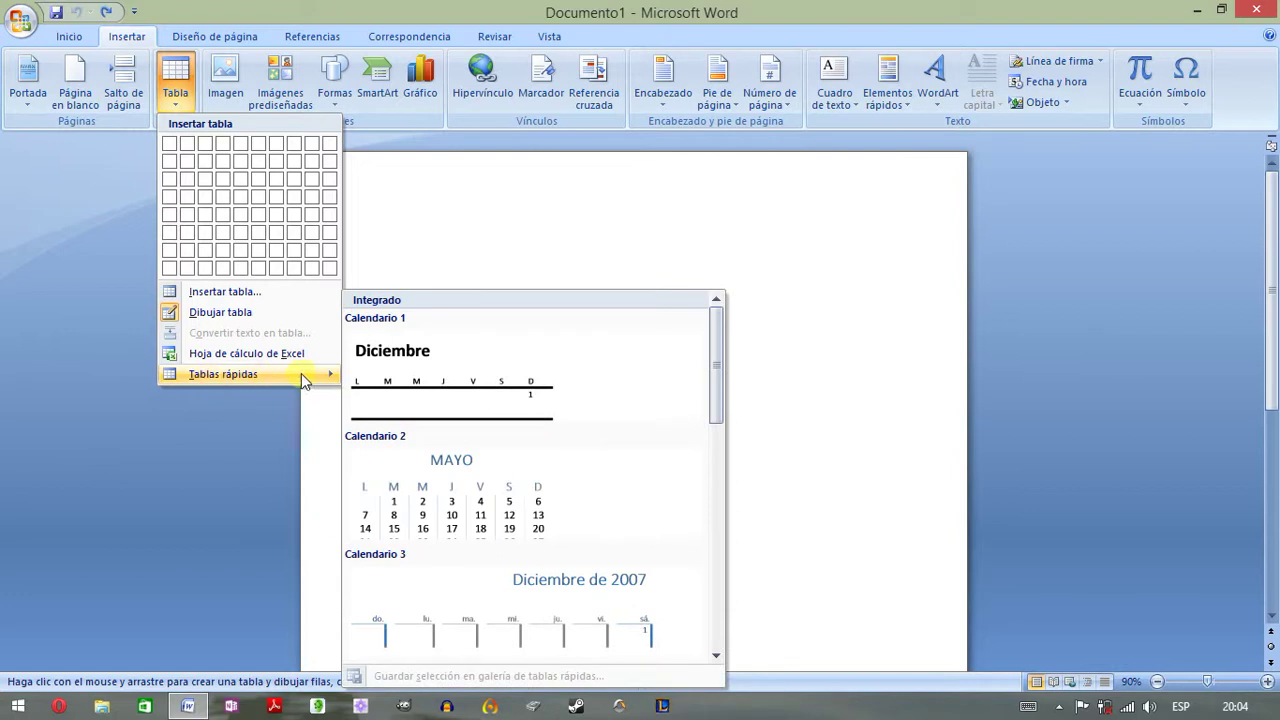
{"action": "left_click_drag", "start_coordinate": [716, 345], "coordinate": [697, 615]}
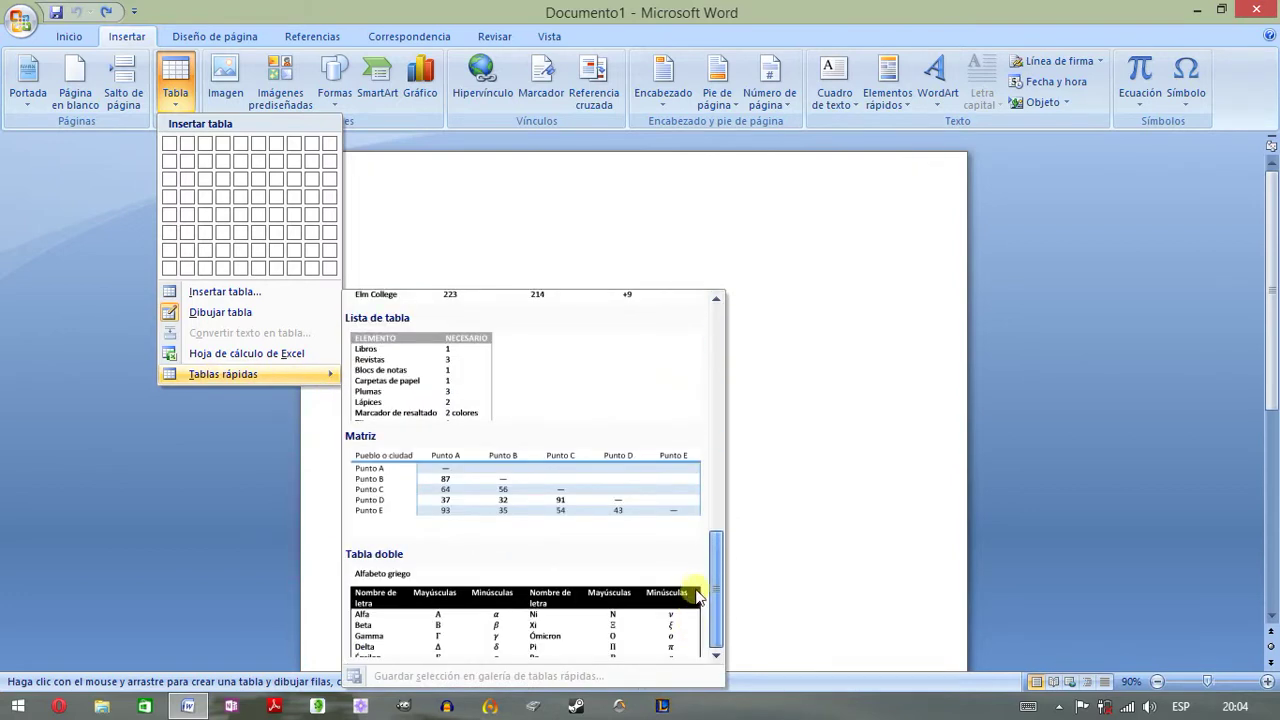
{"action": "left_click_drag", "start_coordinate": [719, 567], "coordinate": [717, 558]}
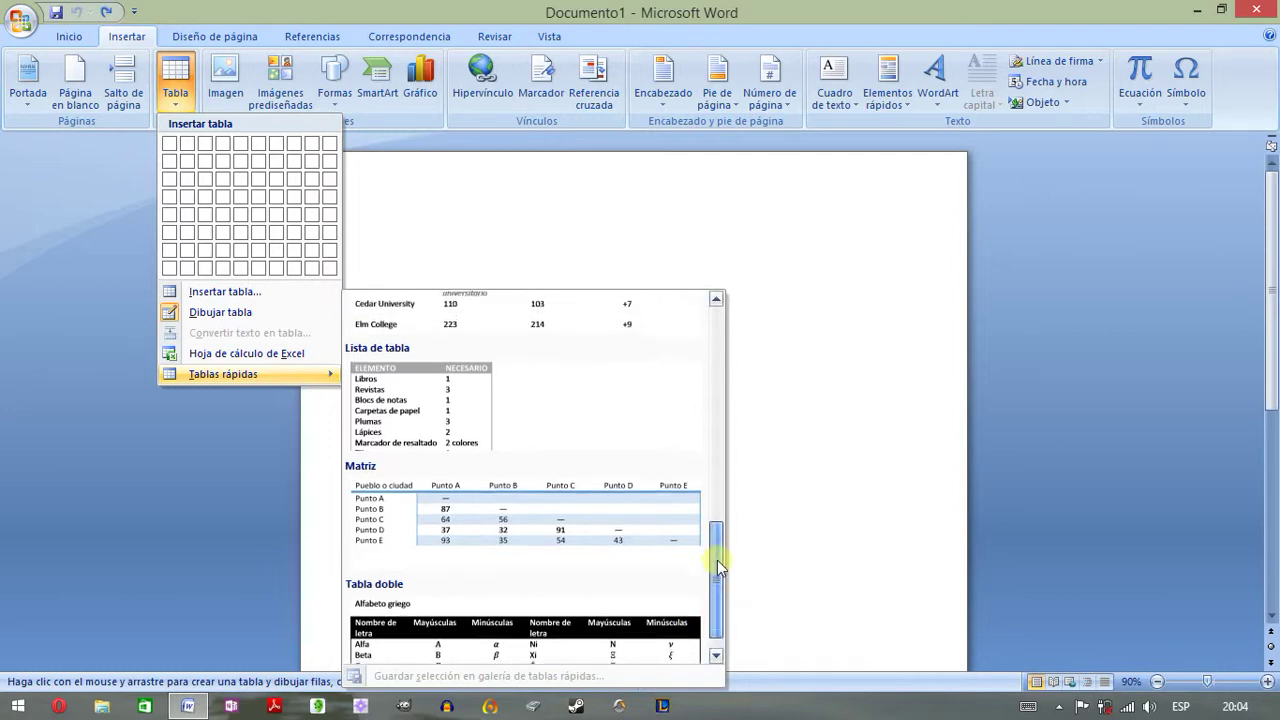
{"action": "left_click", "coordinate": [423, 518]}
{"action": "mouse_move", "coordinate": [491, 343]}
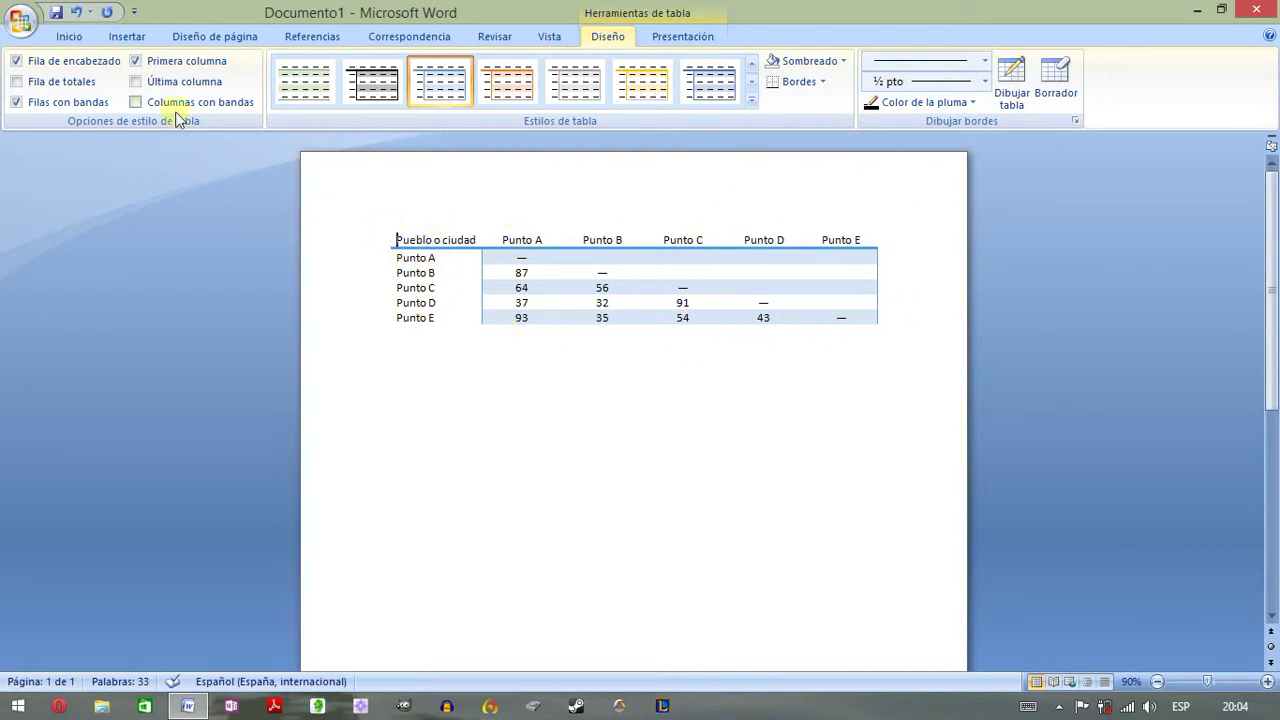
{"action": "left_click", "coordinate": [89, 12]}
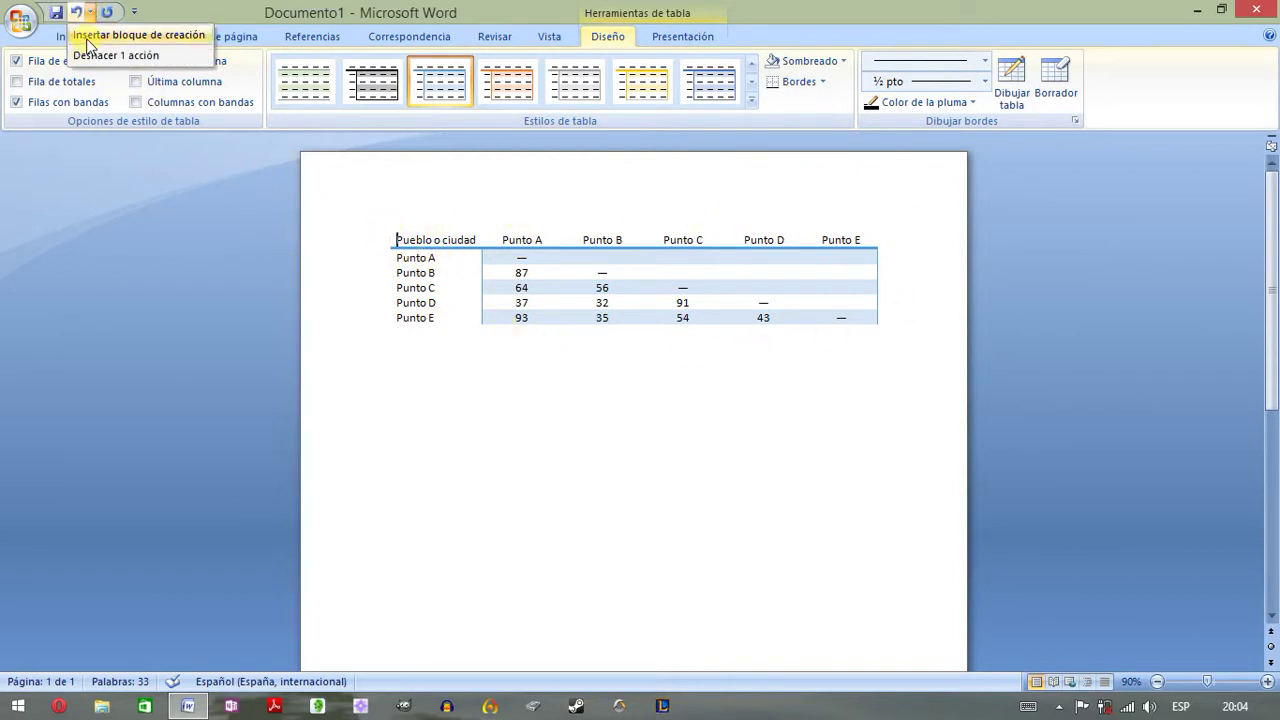
{"action": "left_click", "coordinate": [97, 36]}
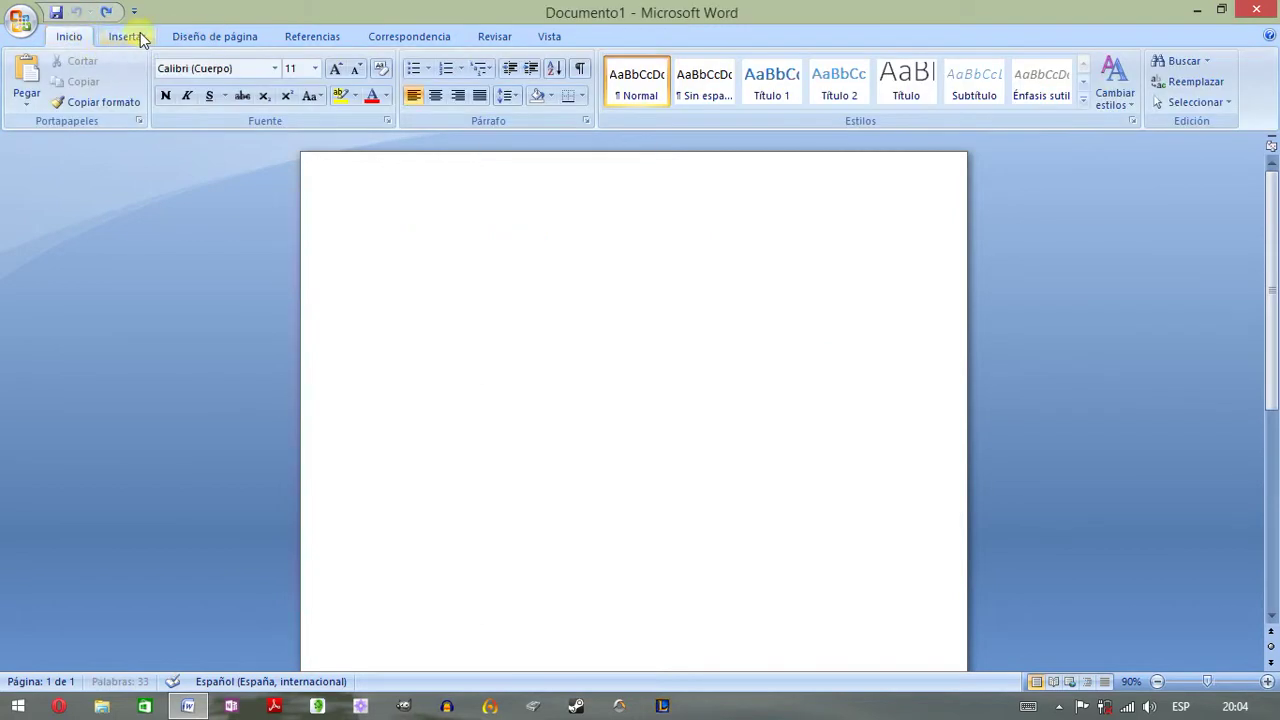
- Insert the Calendario 1 quick table from Tablas rápidas
{"action": "left_click", "coordinate": [128, 36]}
{"action": "left_click", "coordinate": [163, 107]}
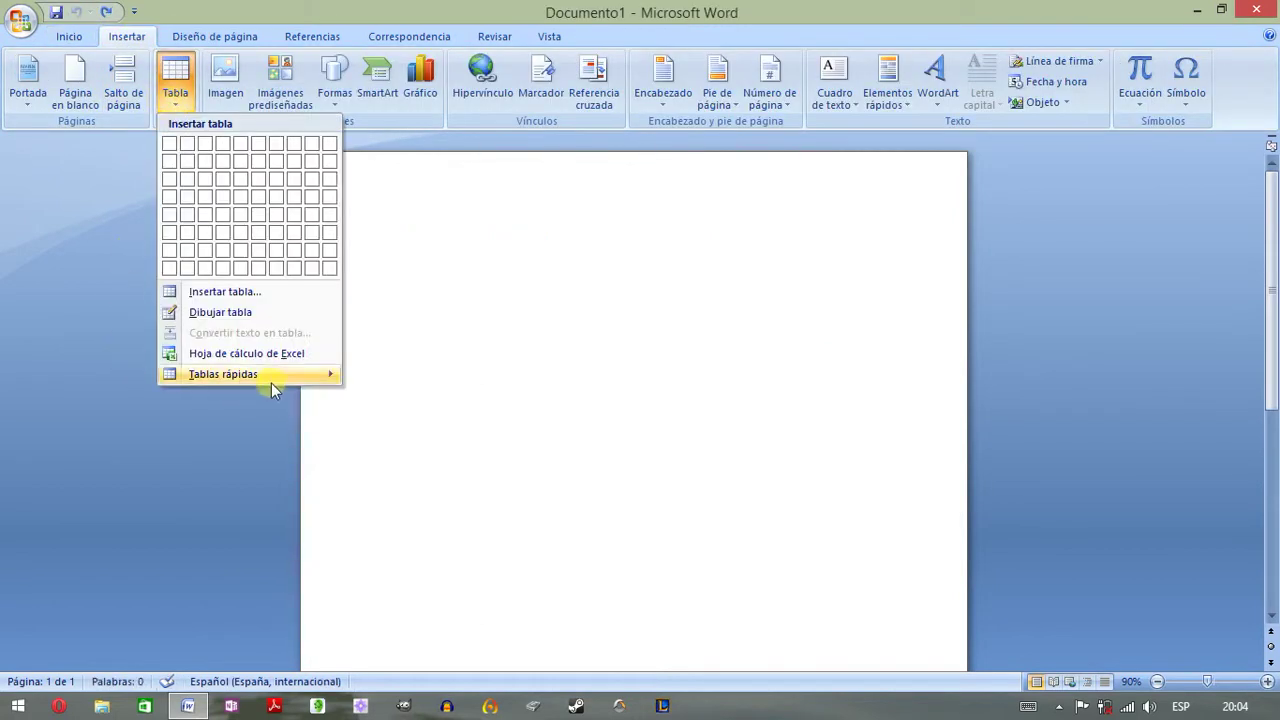
{"action": "mouse_move", "coordinate": [271, 378]}
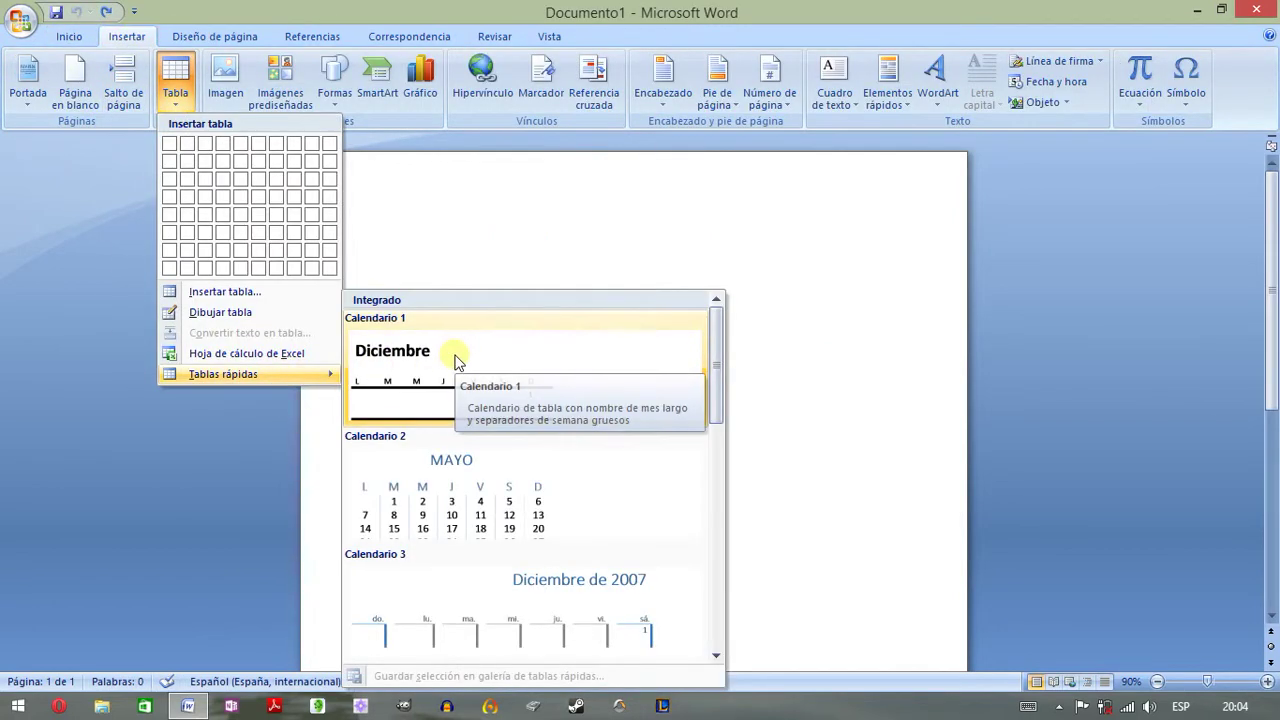
{"action": "left_click", "coordinate": [457, 355]}
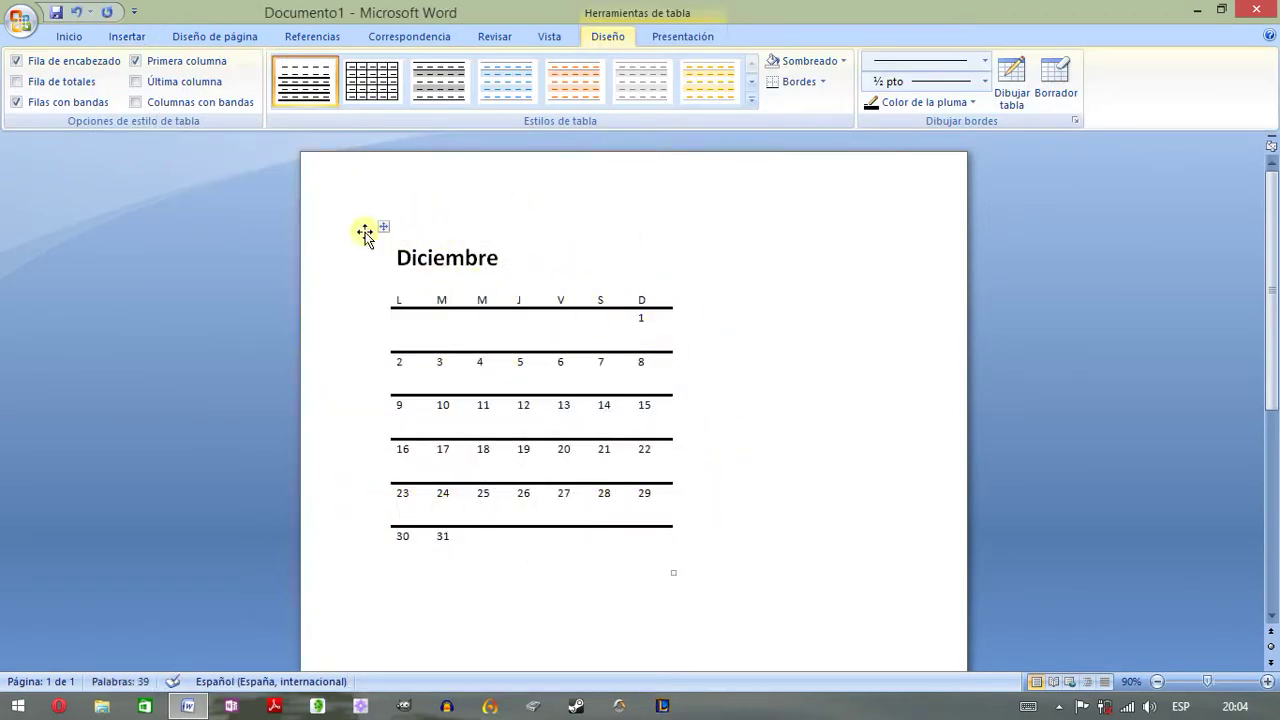
- Undo the calendar table insertion and show the hidden system-tray icons
{"action": "left_click", "coordinate": [88, 13]}
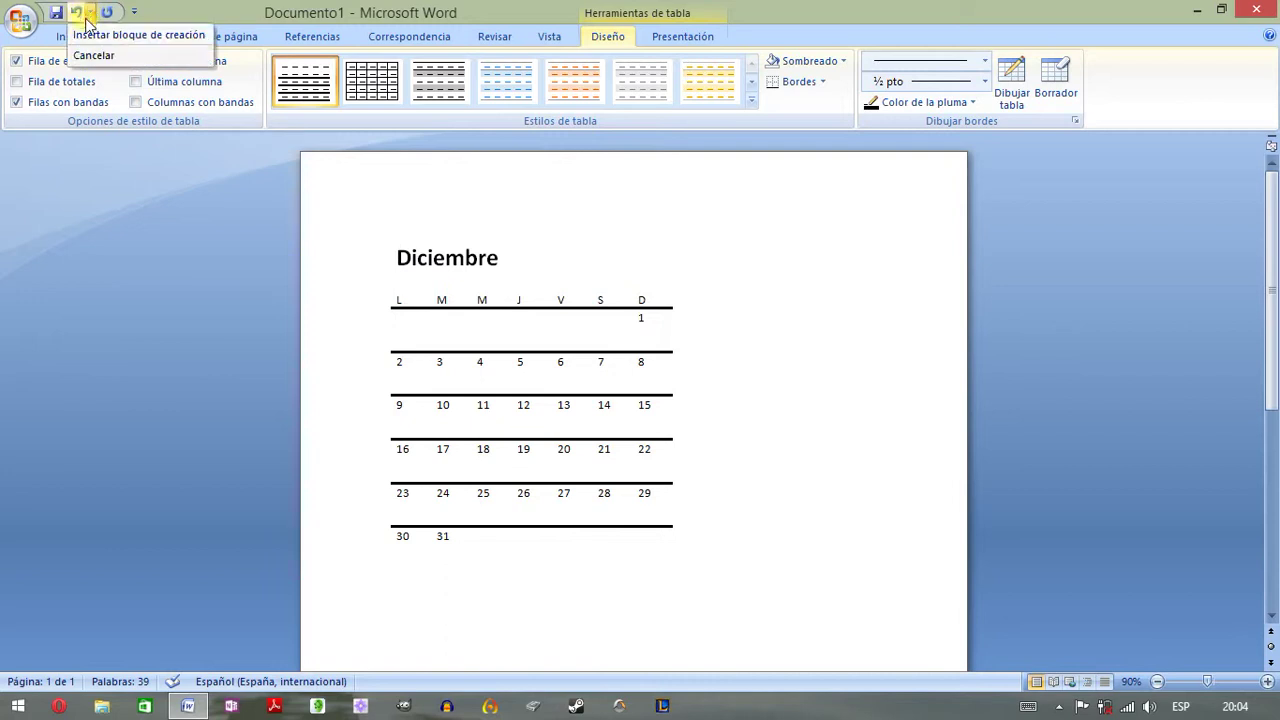
{"action": "left_click", "coordinate": [92, 32]}
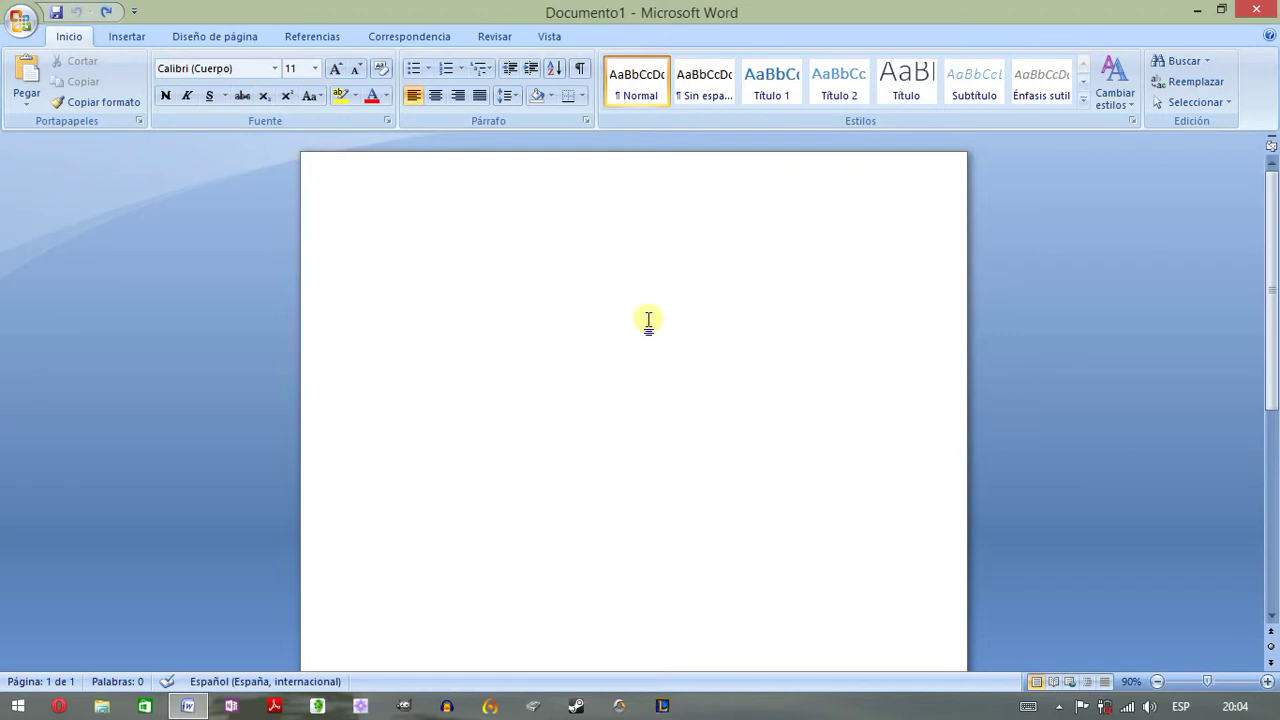
{"action": "left_click", "coordinate": [1059, 706]}
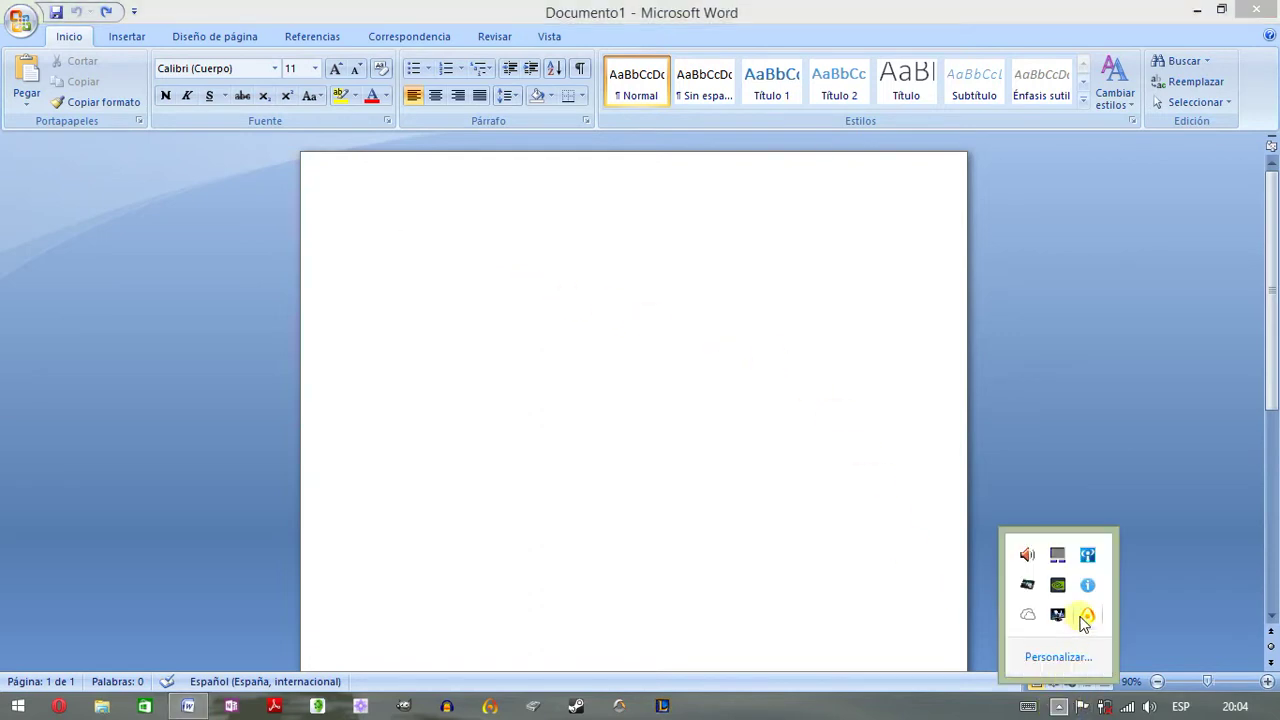